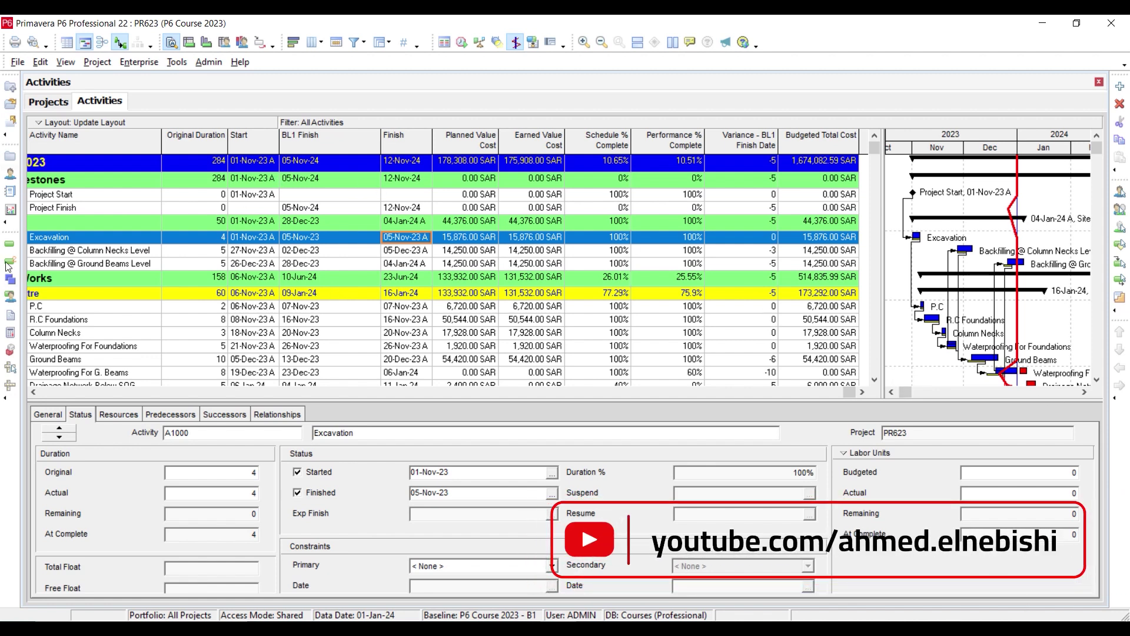
# - Show the activity table over the cost spreadsheet, collapsed to the P6 Course 2023 summary row
pyautogui.click(189, 42)
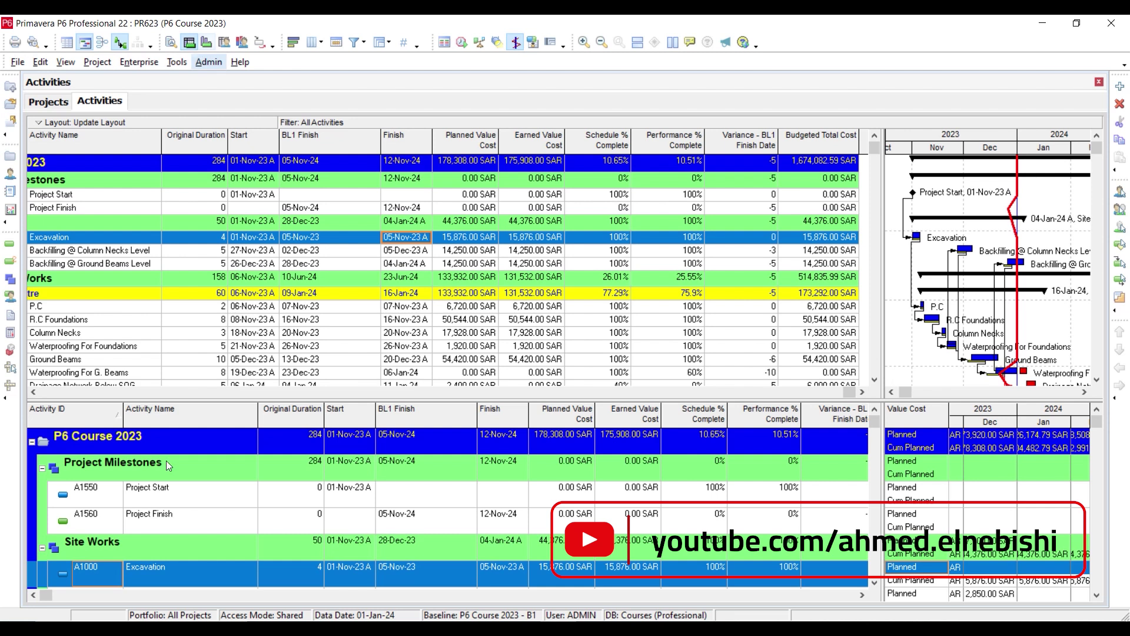
pyautogui.click(33, 441)
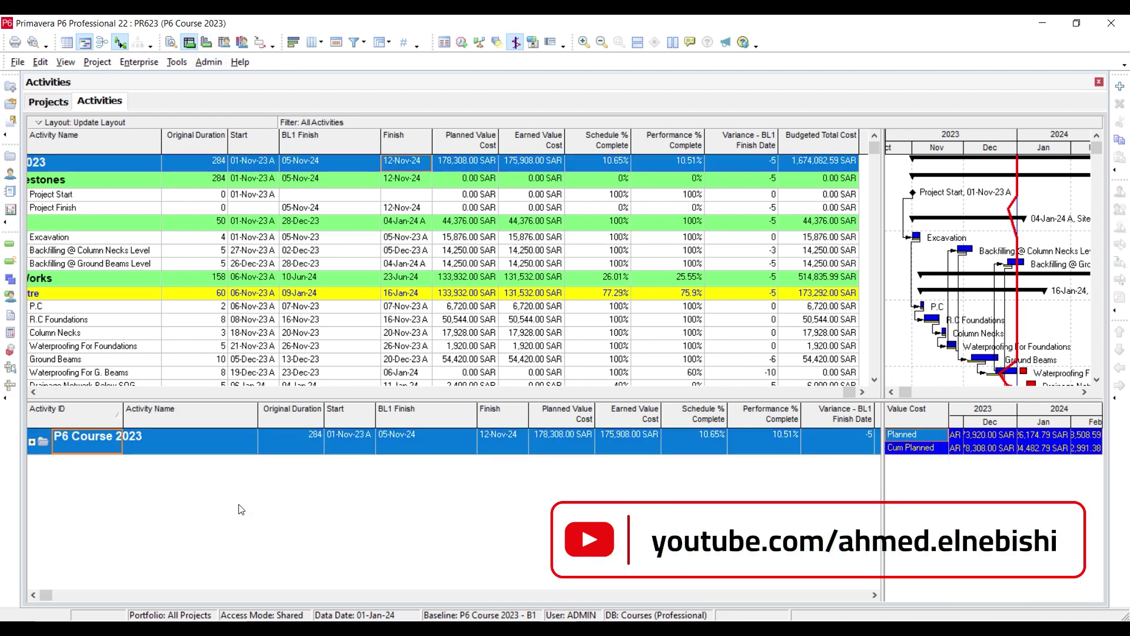
pyautogui.click(874, 594)
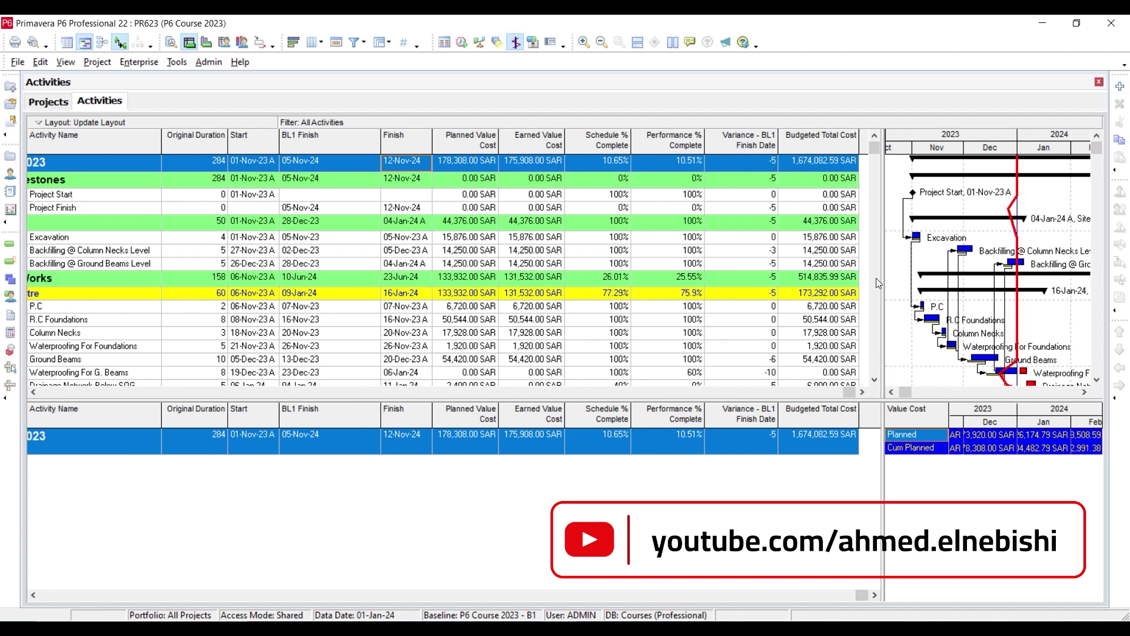
pyautogui.click(101, 122)
pyautogui.moveTo(97, 140)
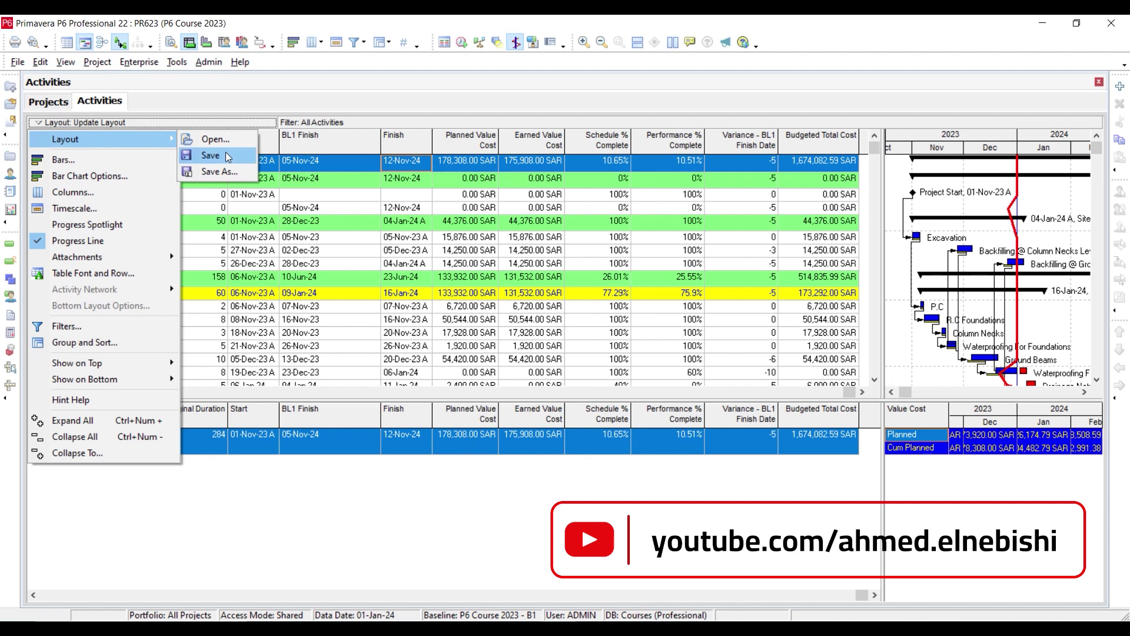
# - Save the current layout as Update Layout_1
pyautogui.click(219, 171)
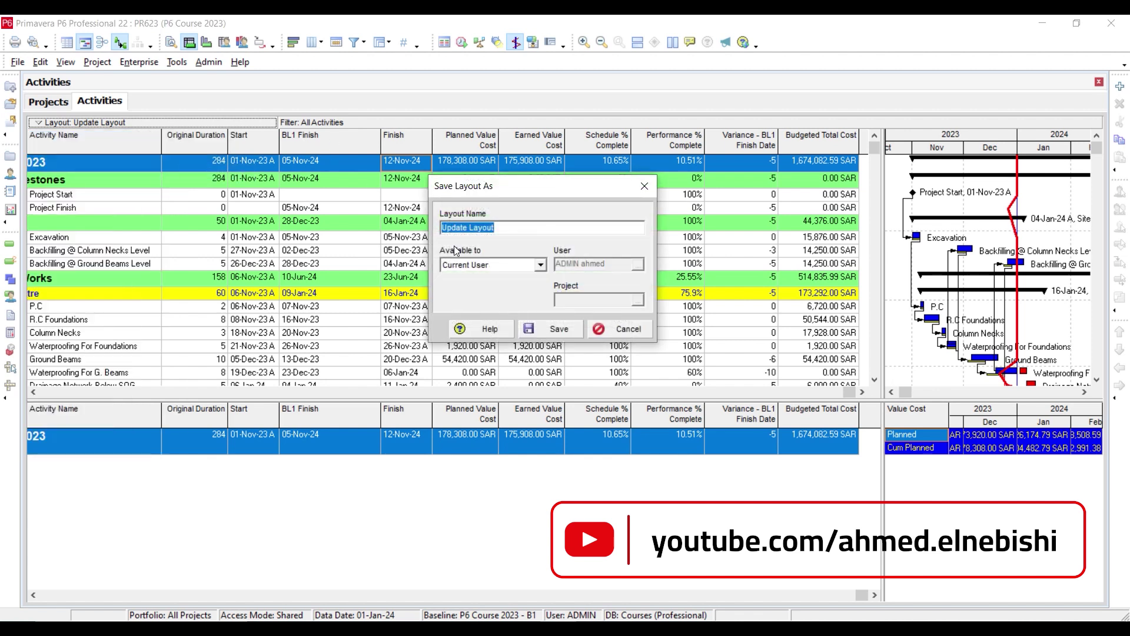
pyautogui.click(543, 330)
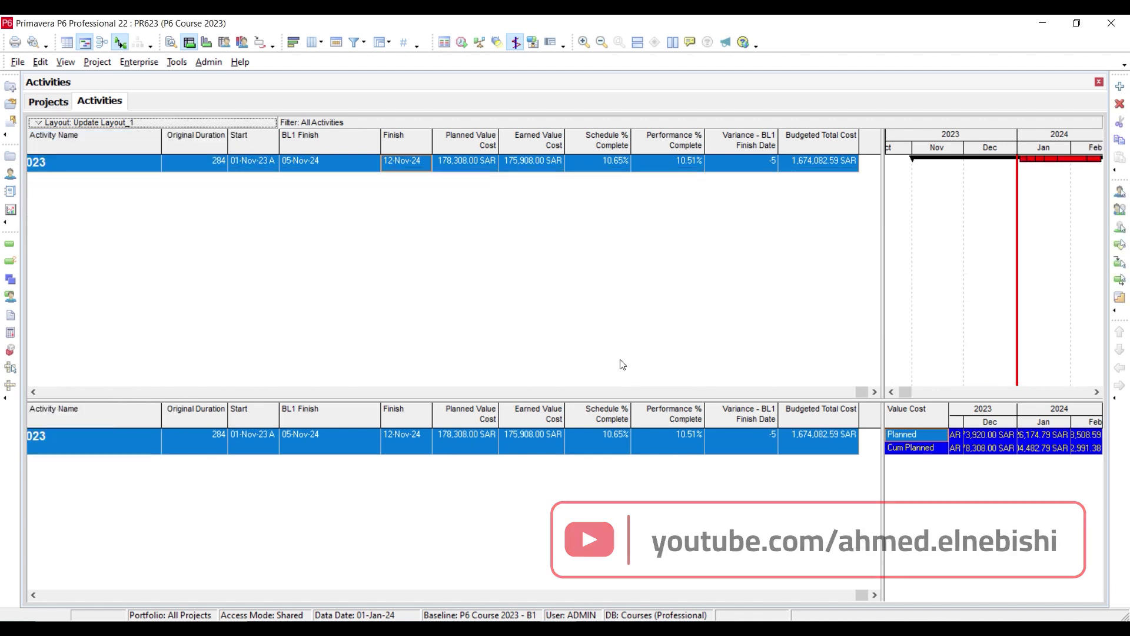
pyautogui.click(89, 125)
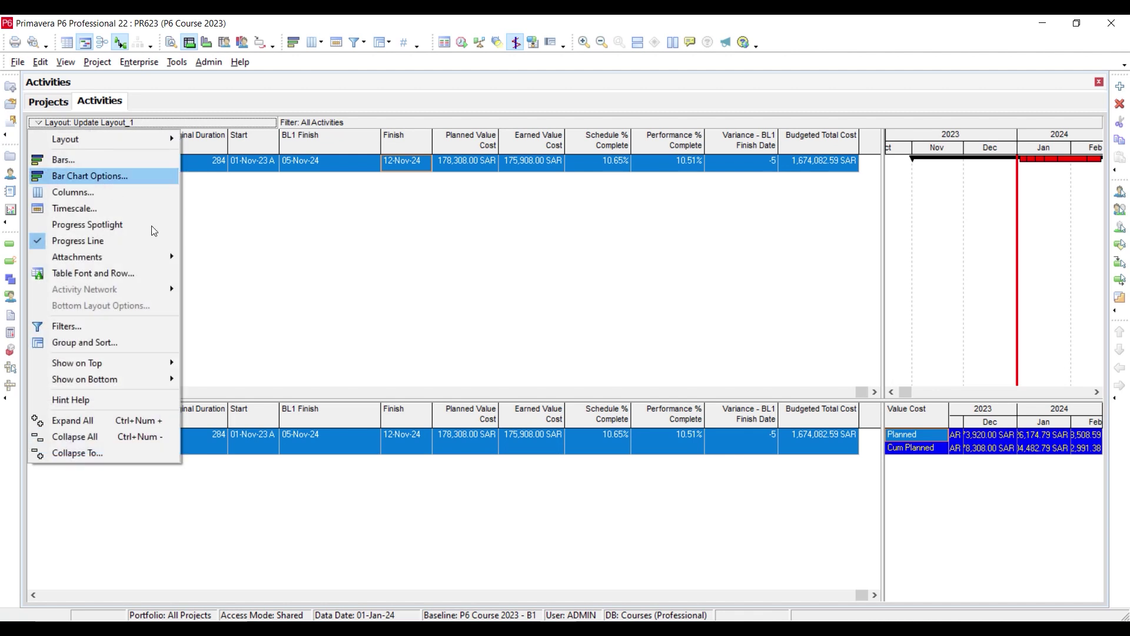
pyautogui.click(993, 535)
# - Widen the cost spreadsheet pane and shift its timescale to start at Aug 2023
pyautogui.moveTo(883, 482); pyautogui.dragTo(623, 454)
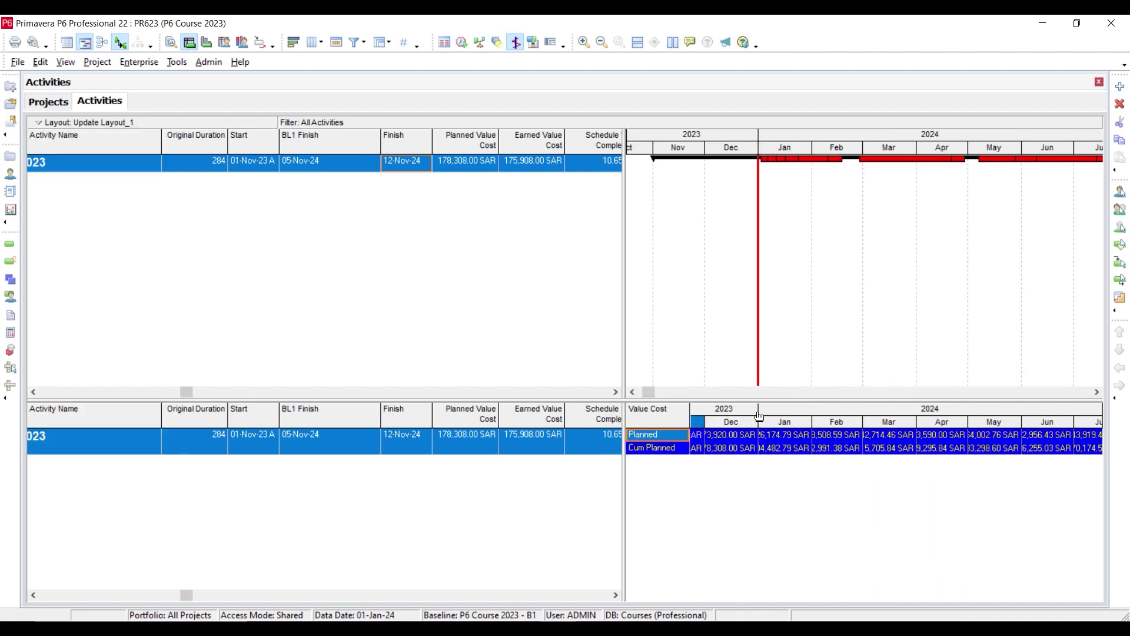
pyautogui.click(781, 418)
pyautogui.moveTo(780, 416); pyautogui.dragTo(800, 425)
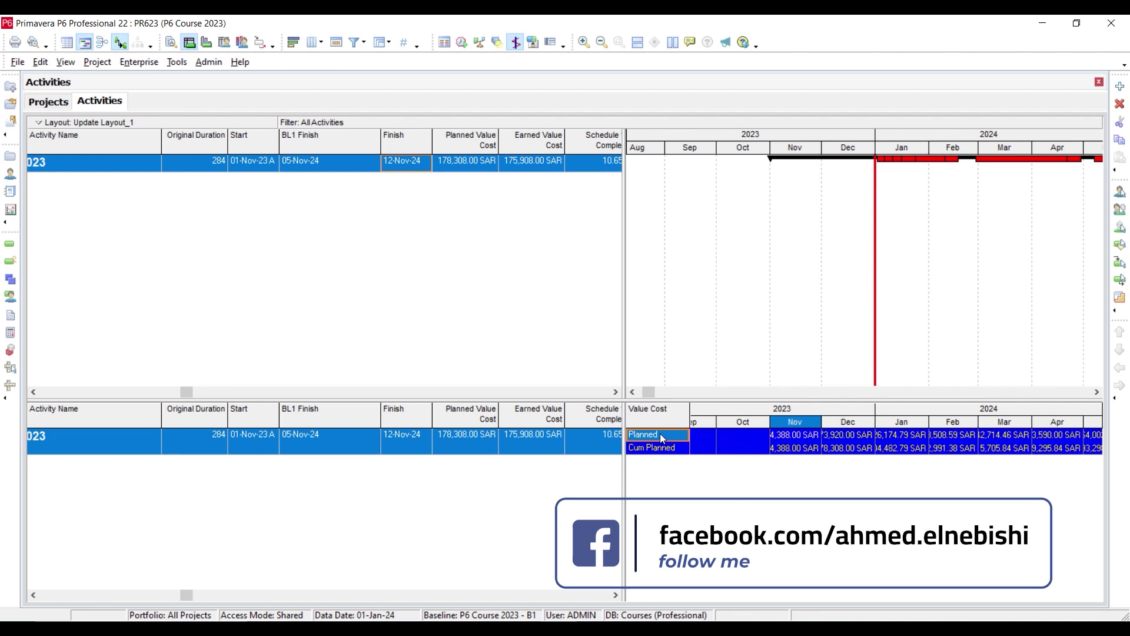
# - Add the Earned Value Cost field below Cum Planned Value Cost in Spreadsheet Fields
pyautogui.rightClick(665, 495)
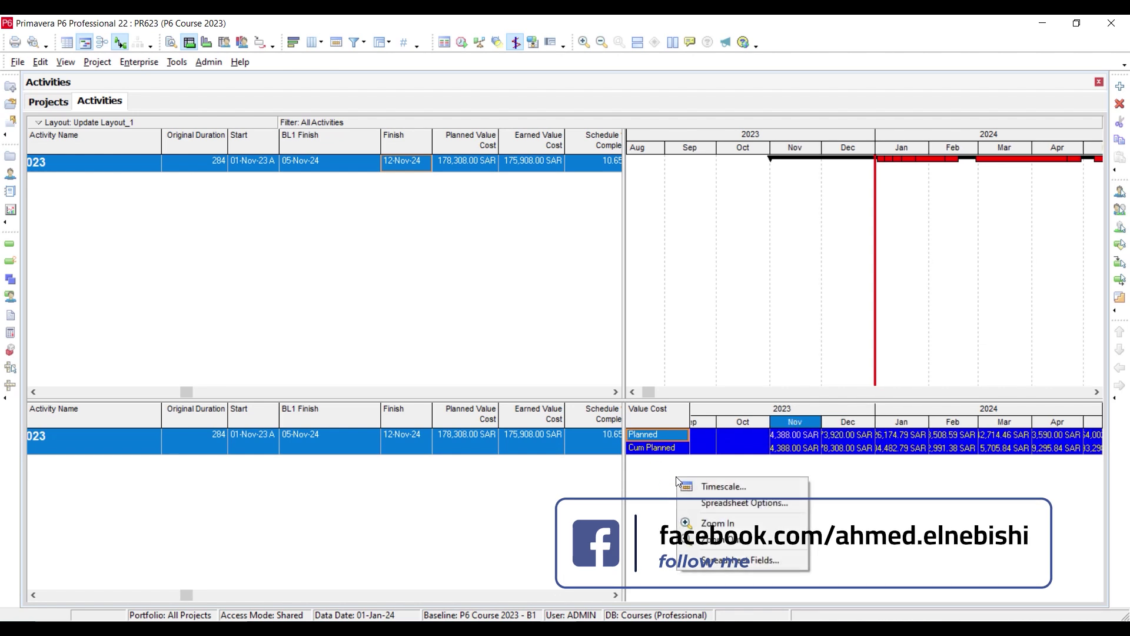
pyautogui.click(721, 508)
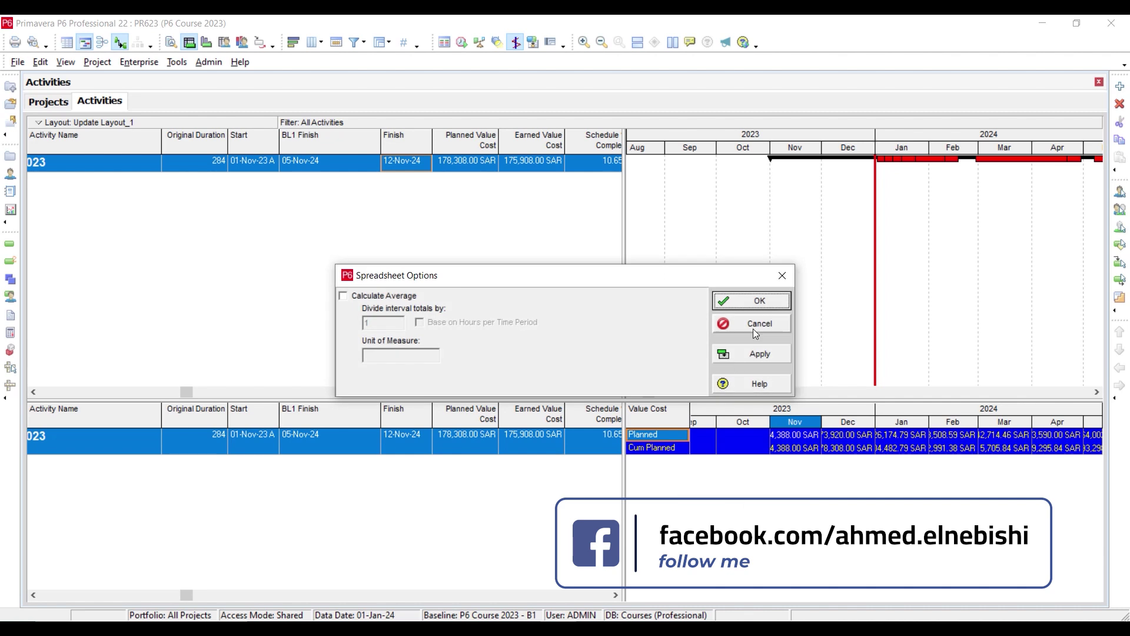
pyautogui.click(754, 325)
pyautogui.rightClick(729, 491)
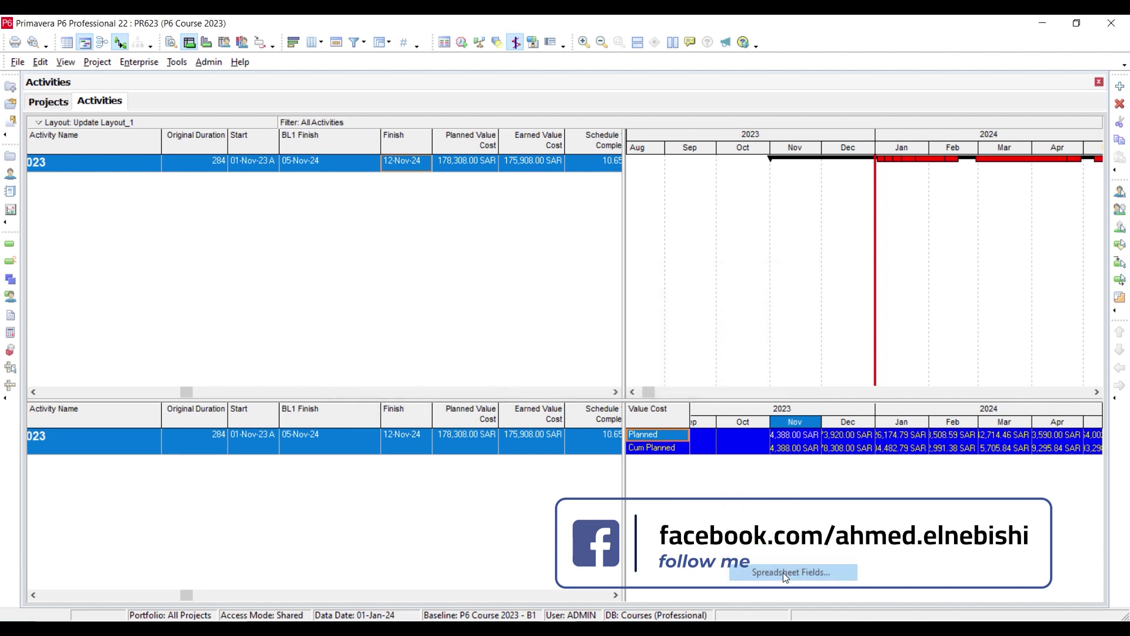
pyautogui.click(784, 571)
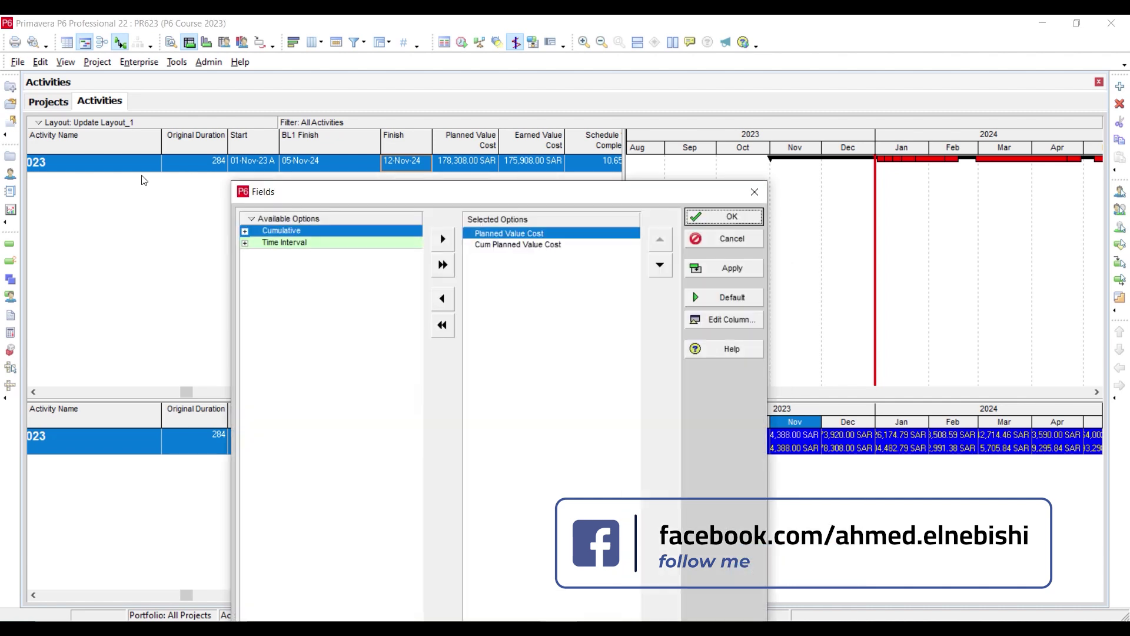
pyautogui.click(245, 242)
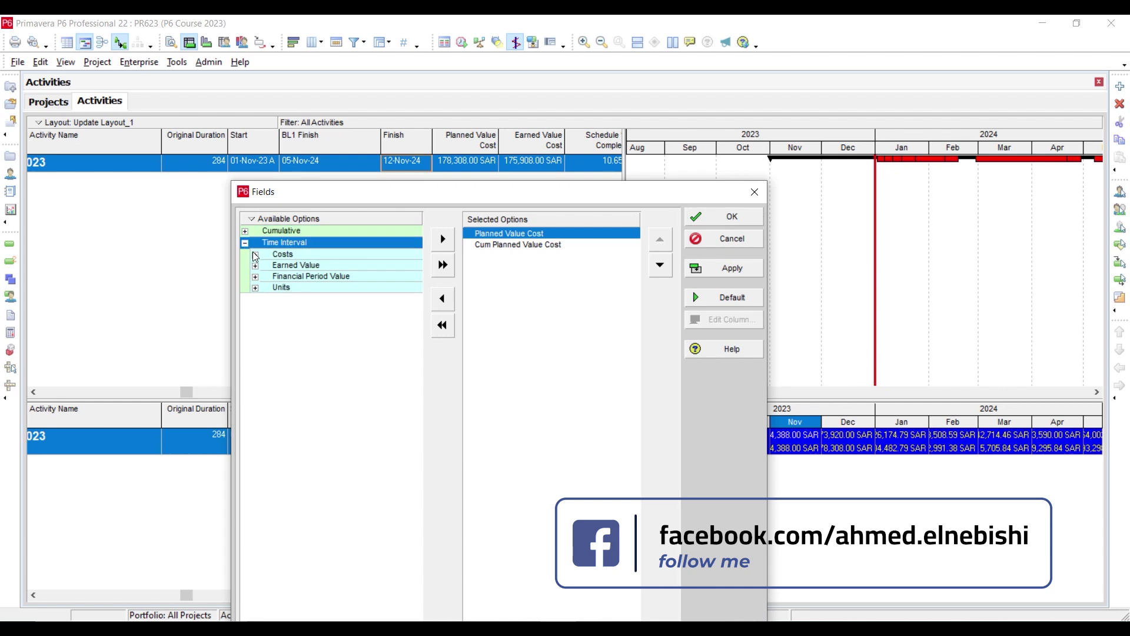
pyautogui.click(255, 269)
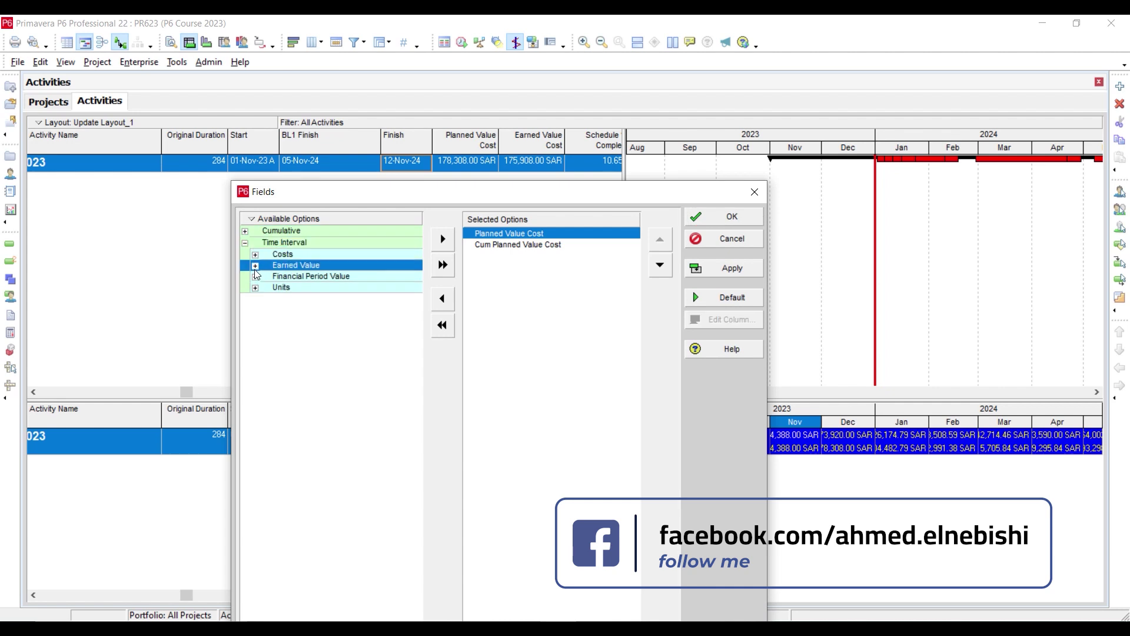
pyautogui.click(255, 267)
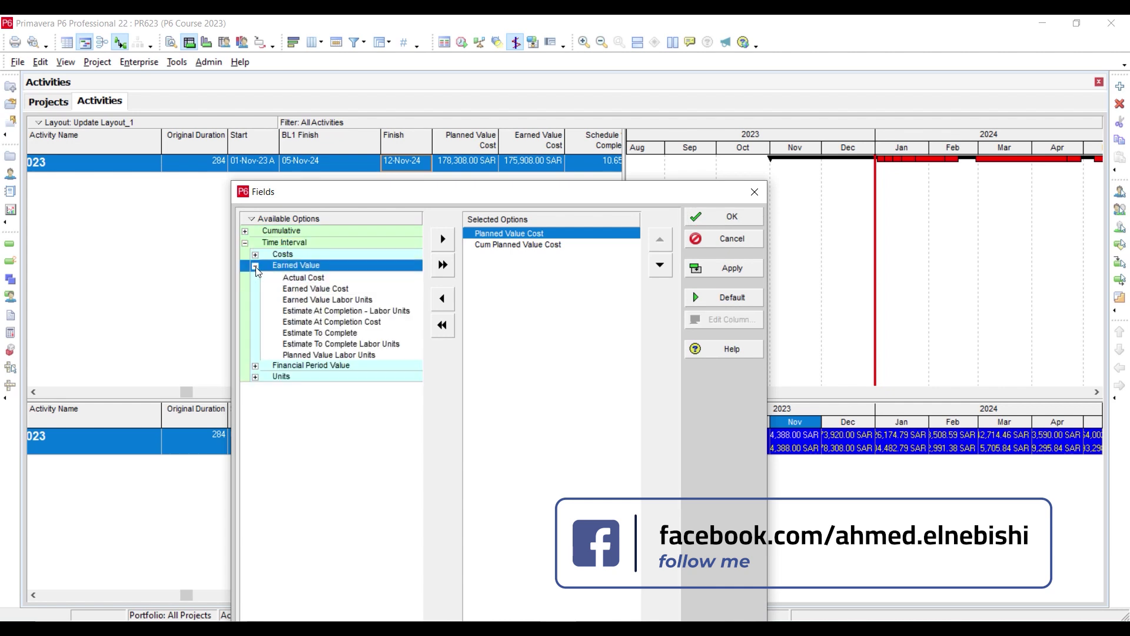
pyautogui.doubleClick(312, 290)
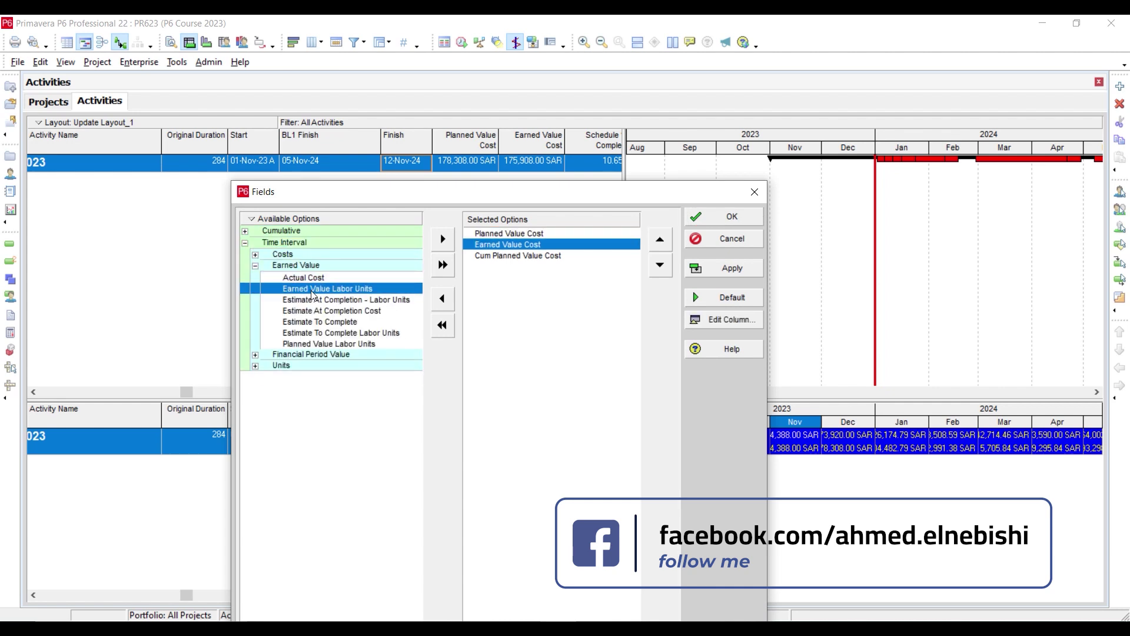
pyautogui.click(655, 271)
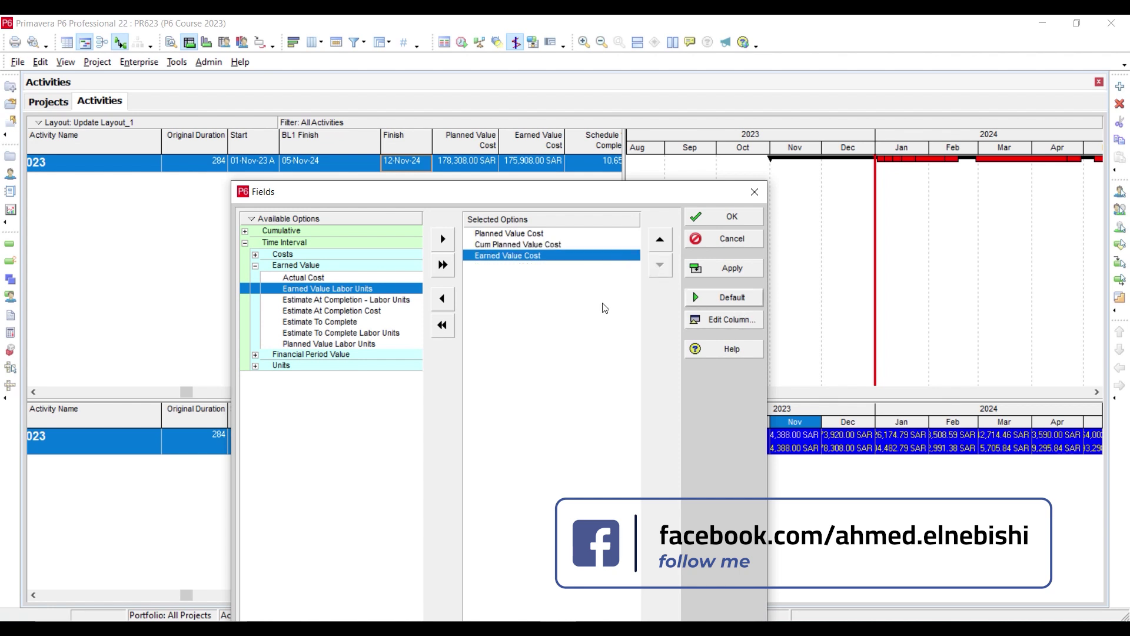
# - Add the Cum Earned Value Cost field and apply the new spreadsheet fields
pyautogui.click(246, 232)
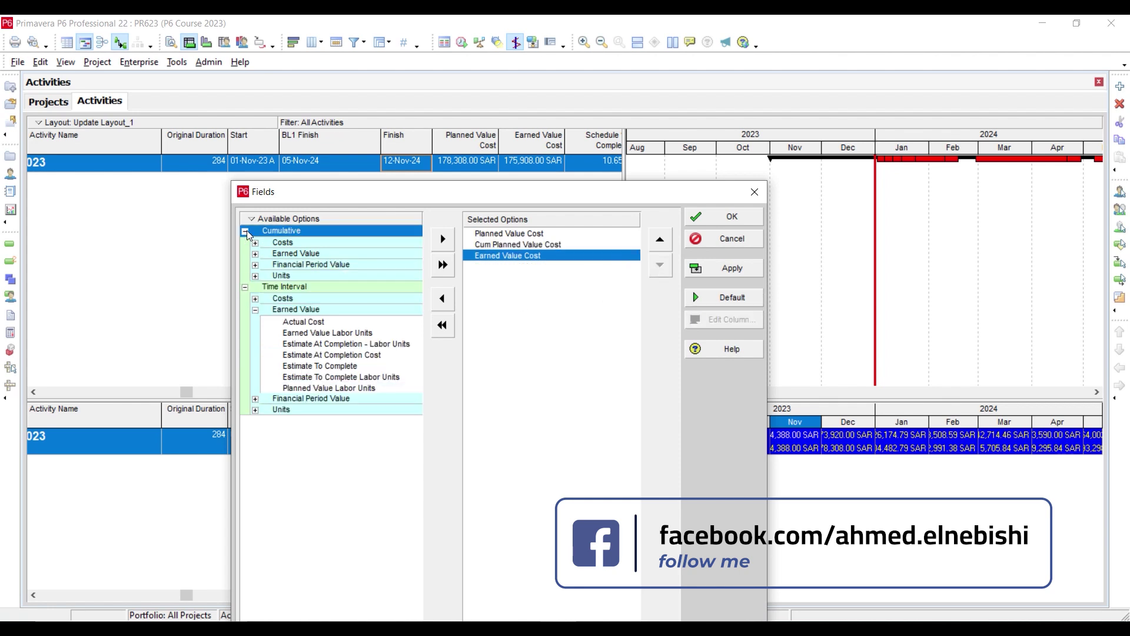
pyautogui.click(260, 258)
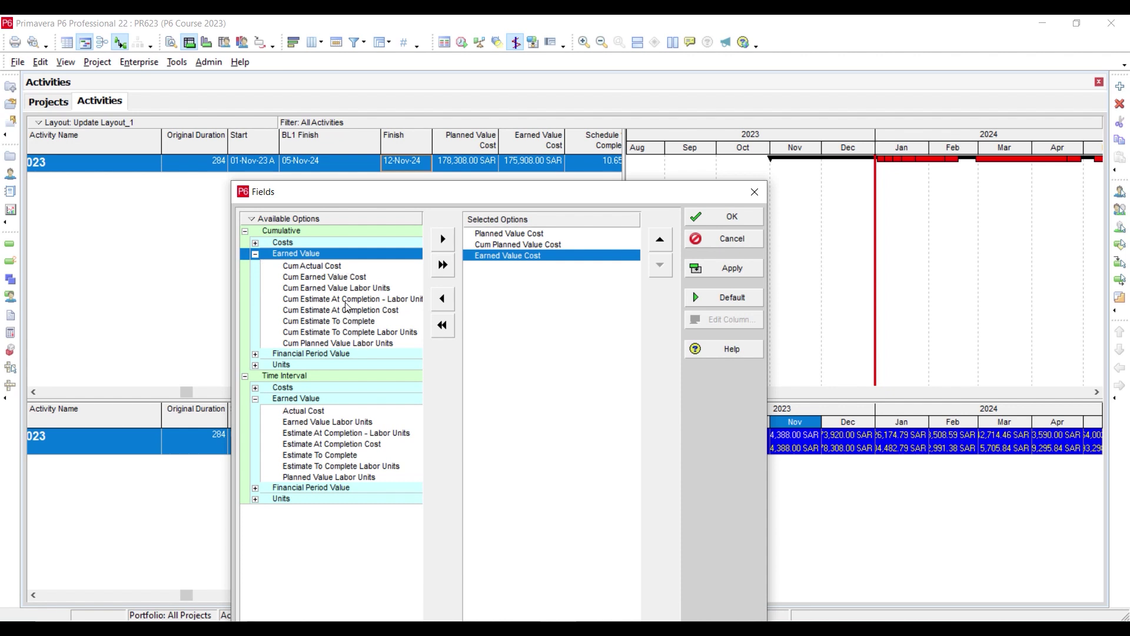
pyautogui.click(344, 277)
pyautogui.doubleClick(345, 277)
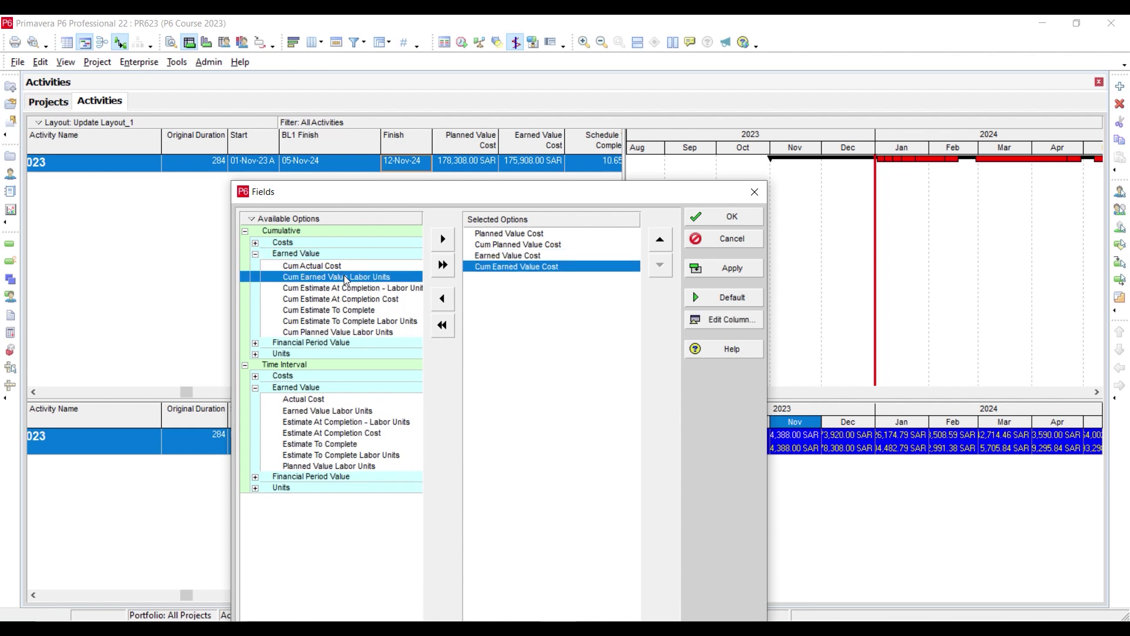
pyautogui.click(735, 269)
pyautogui.click(732, 216)
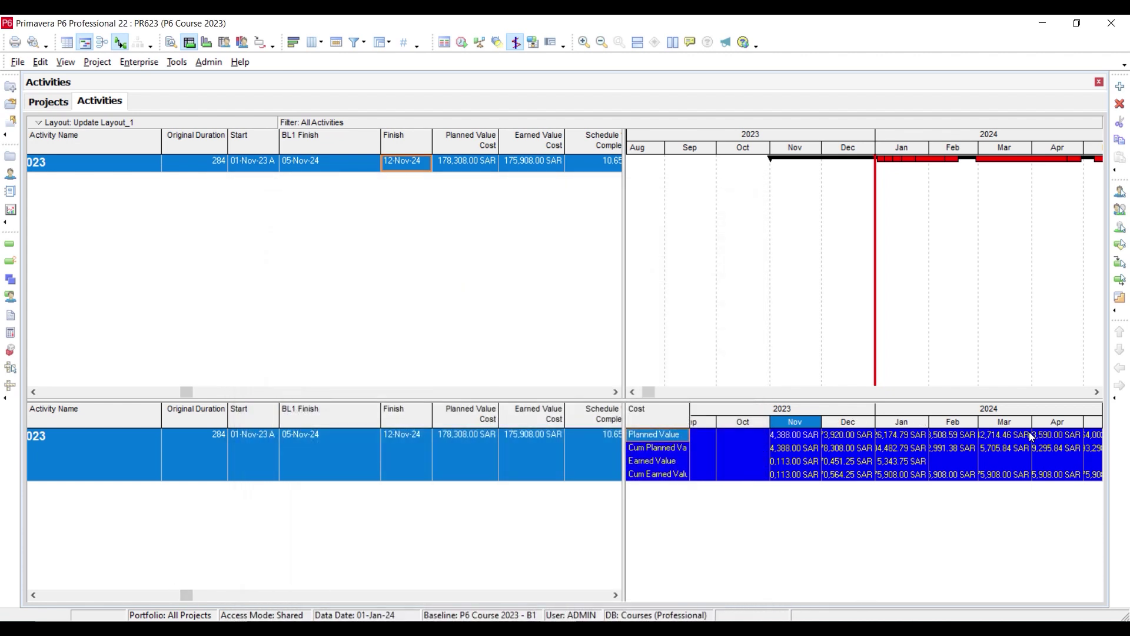
# - Widen the month columns so amounts like 104,388.00 SAR for Nov 2023 display fully
pyautogui.keyDown('shift'); pyautogui.click(1087, 424); pyautogui.keyUp('shift')
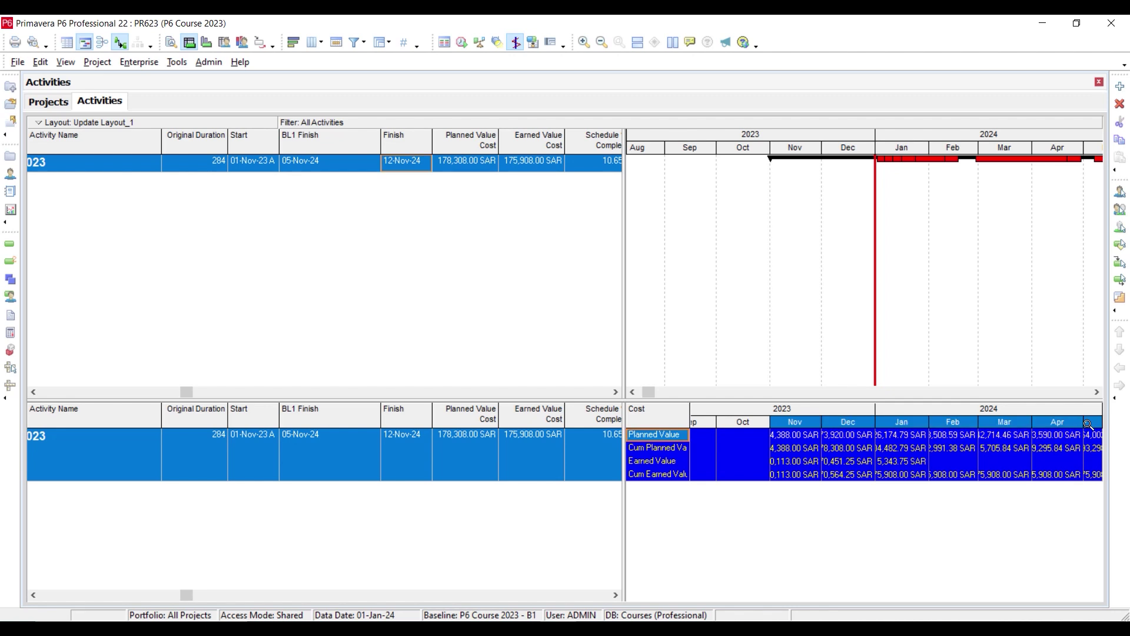
pyautogui.click(1004, 497)
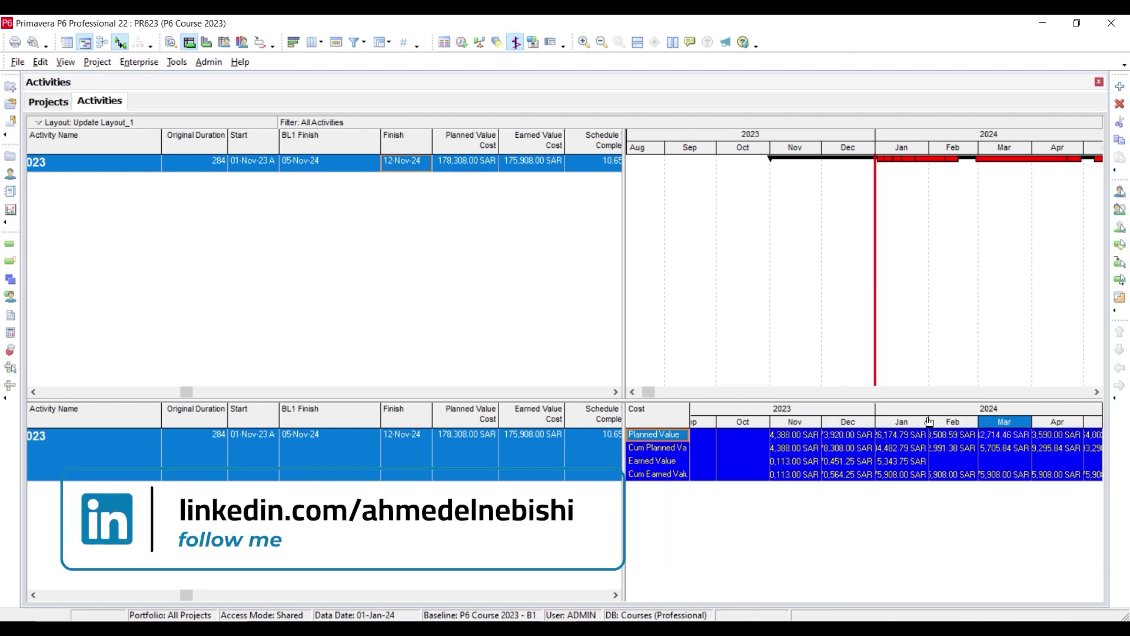
pyautogui.click(922, 421)
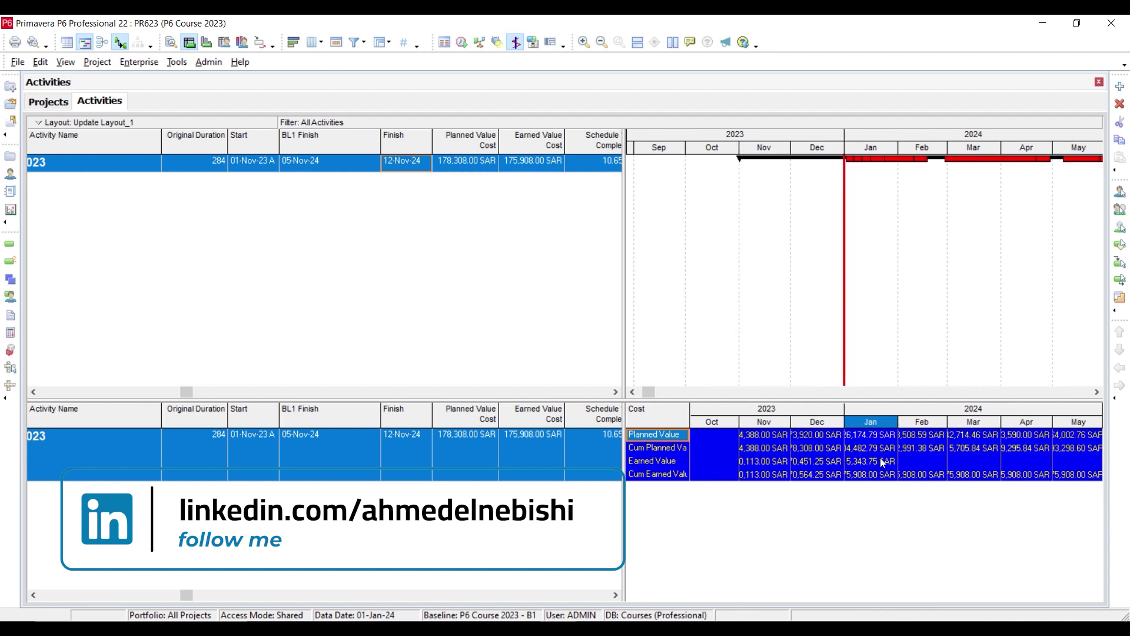
pyautogui.moveTo(909, 421); pyautogui.dragTo(976, 409)
pyautogui.click(983, 422)
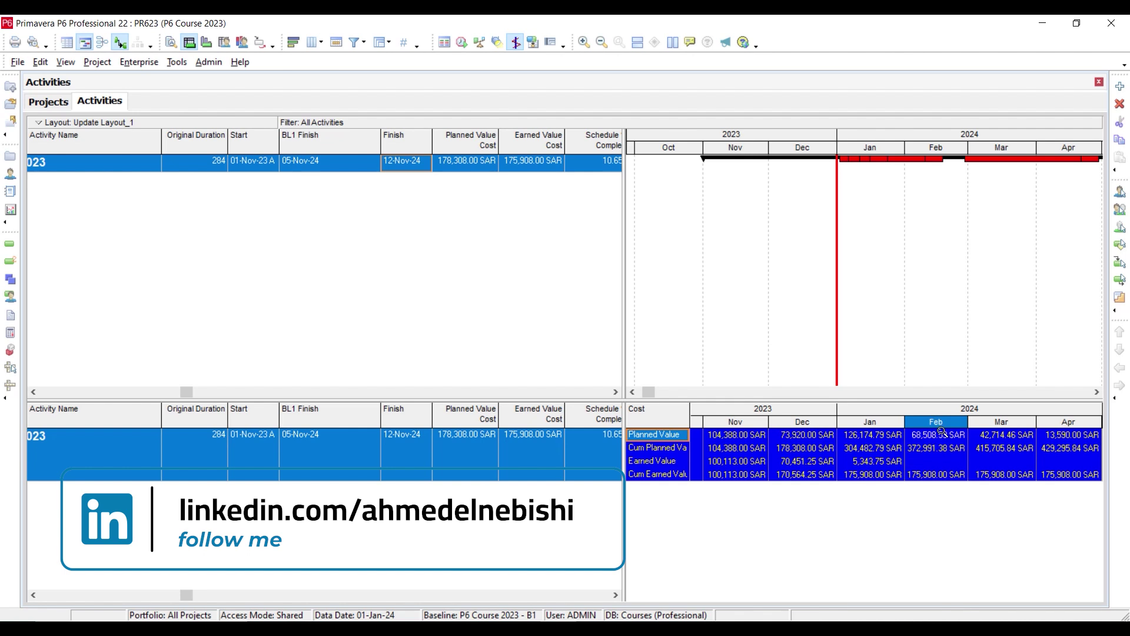
# - Dismiss the Schedule dialog, select Nov–Jan cost rows through Cum Earned Value, then switch to Excel
pyautogui.click(462, 42)
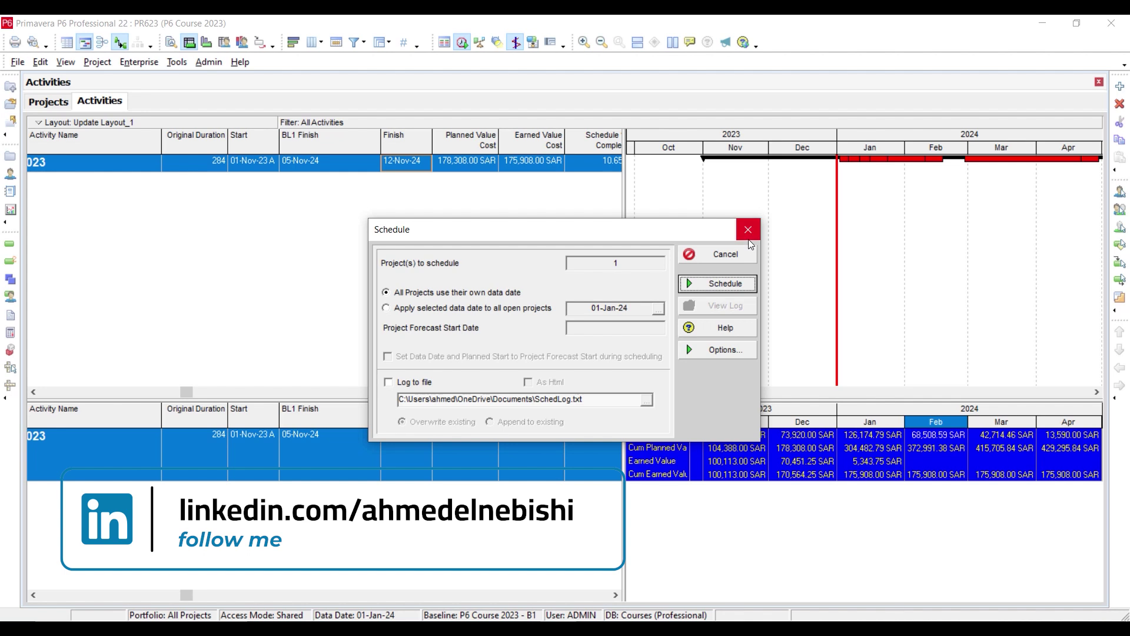
pyautogui.click(714, 282)
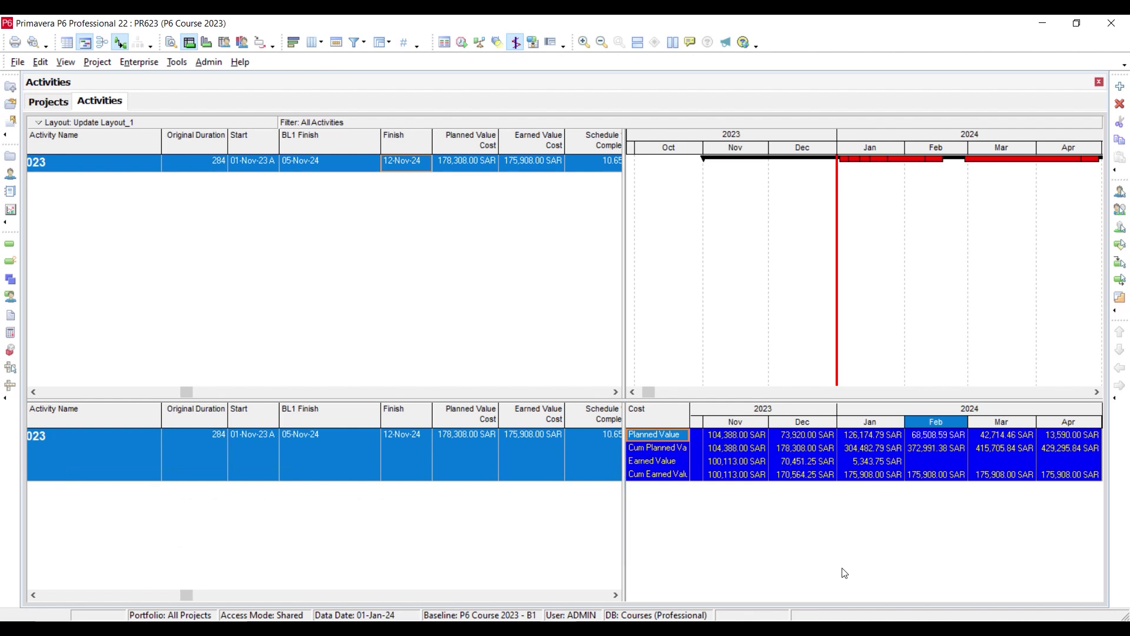
pyautogui.click(733, 437)
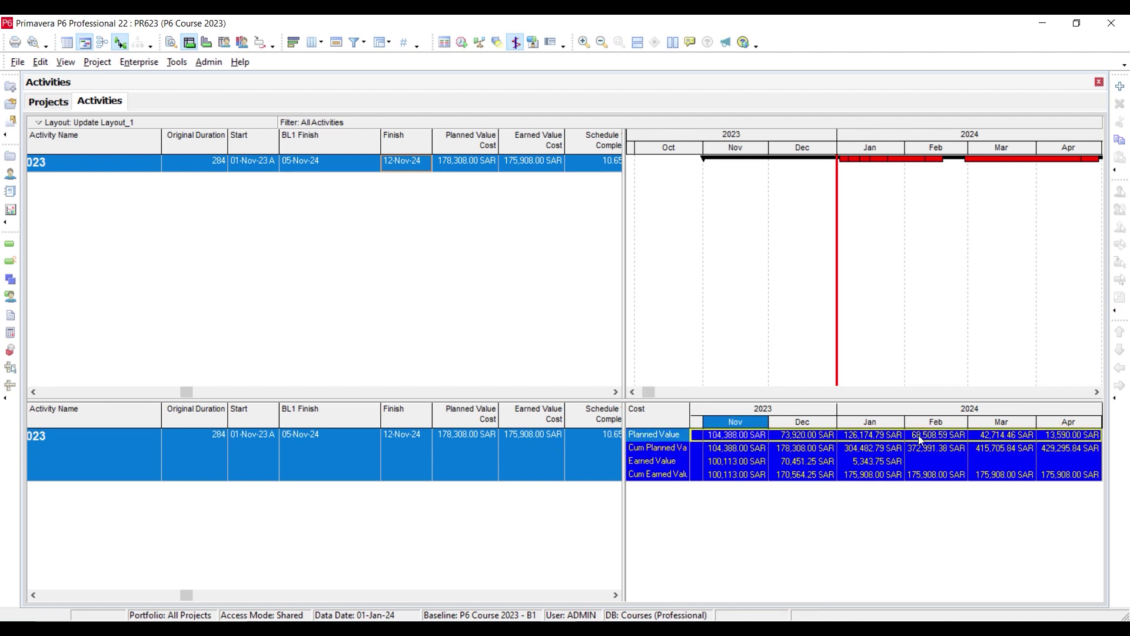
pyautogui.keyDown('shift'); pyautogui.click(882, 435); pyautogui.keyUp('shift')
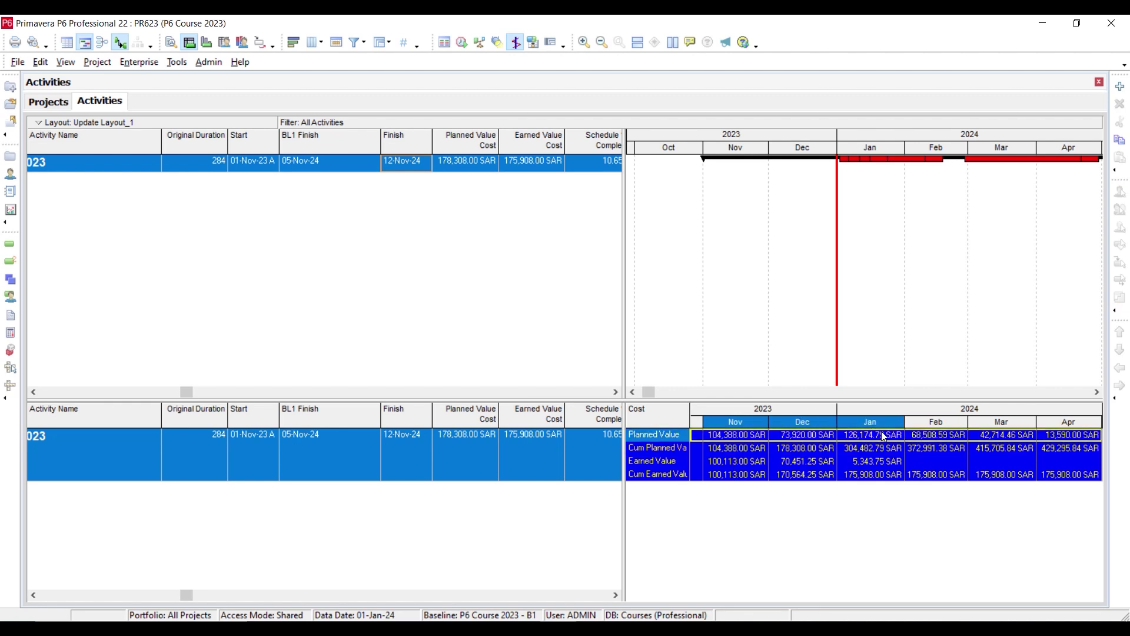
pyautogui.click(881, 474)
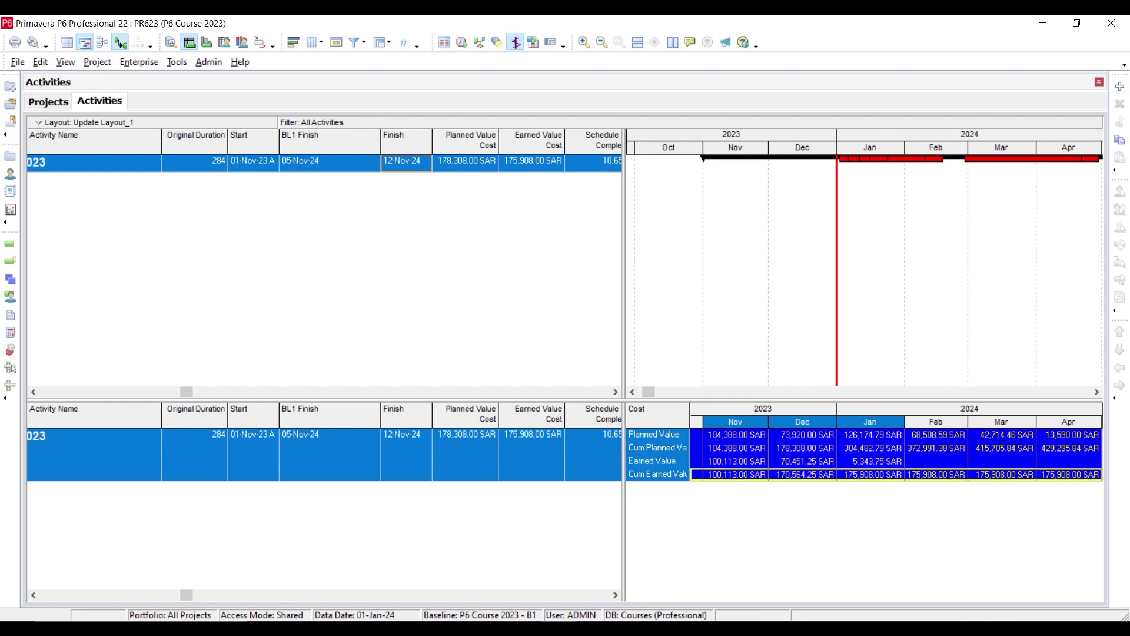
pyautogui.click(521, 563)
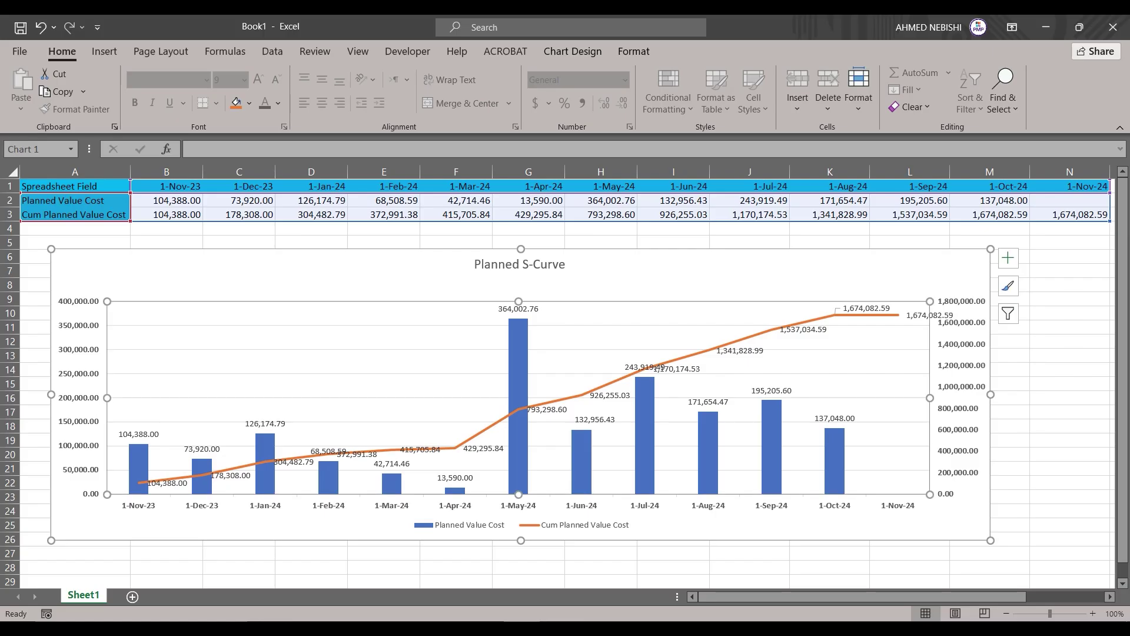
# - Paste the P6 cost data into D11 of a new Sheet2 and AutoFit all columns
pyautogui.click(133, 597)
pyautogui.click(199, 328)
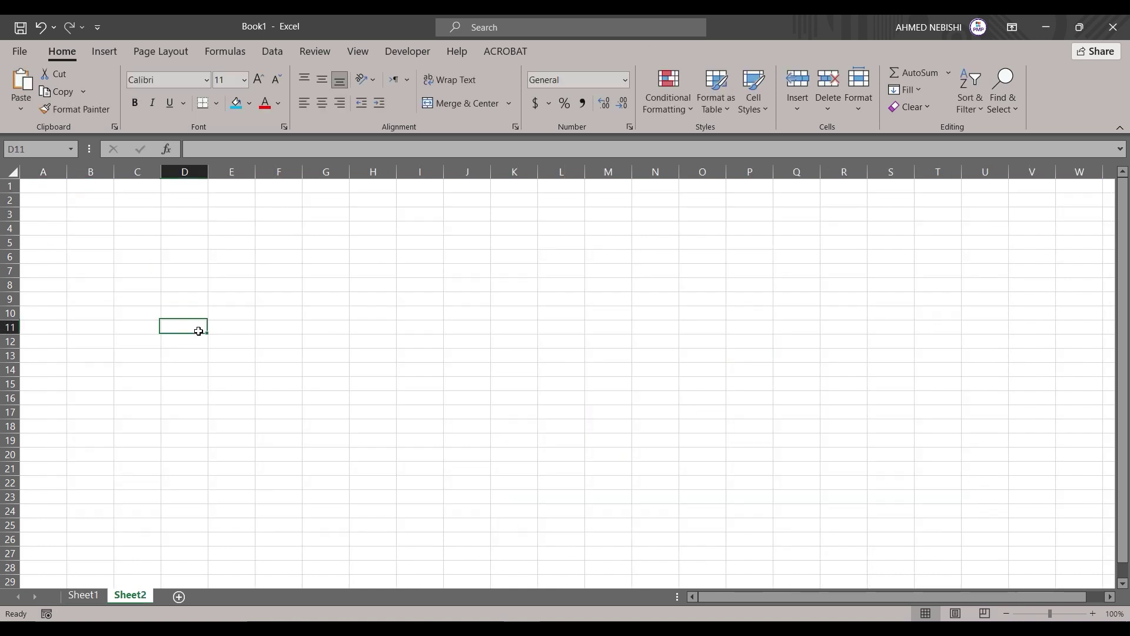
pyautogui.hotkey('ctrl', 'v')
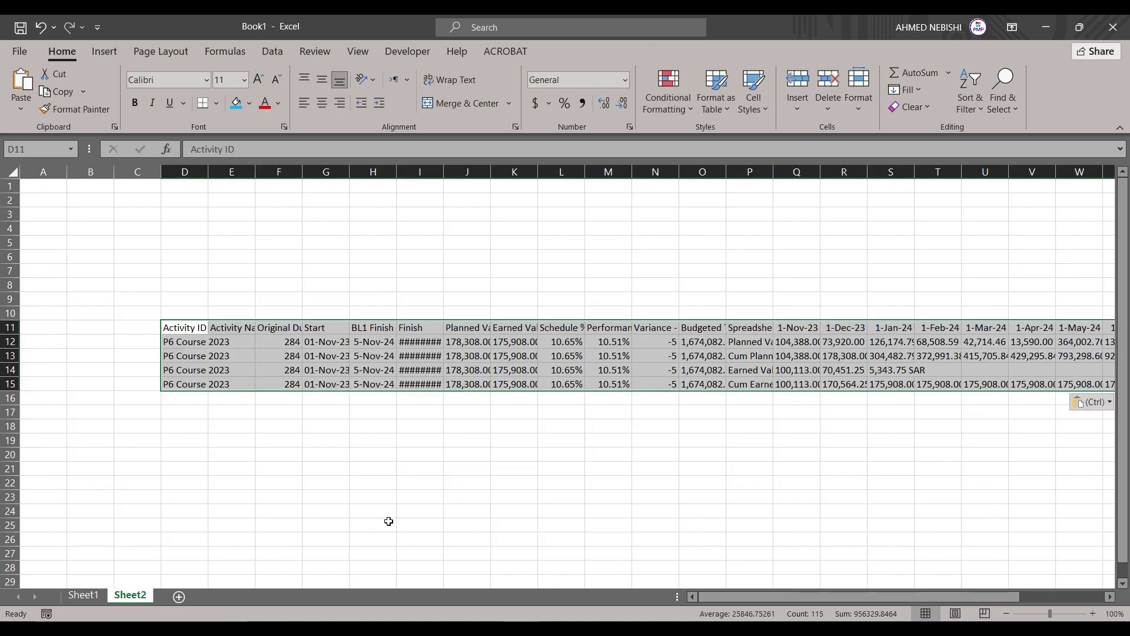
pyautogui.click(13, 172)
pyautogui.doubleClick(161, 171)
# - Select the pasted activity detail block D11:M15
pyautogui.click(554, 561)
pyautogui.moveTo(180, 328)
pyautogui.mouseDown()
pyautogui.moveTo(670, 392)
pyautogui.moveTo(866, 386)
pyautogui.mouseUp()
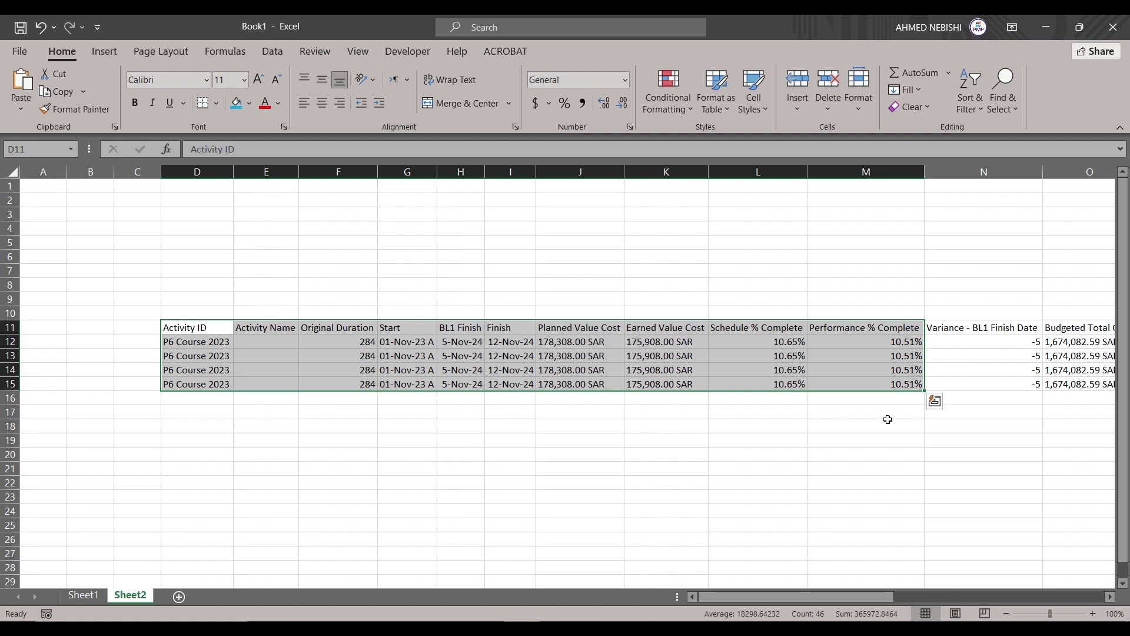
pyautogui.moveTo(778, 597)
pyautogui.mouseDown()
pyautogui.moveTo(965, 598)
pyautogui.moveTo(916, 597)
pyautogui.mouseUp()
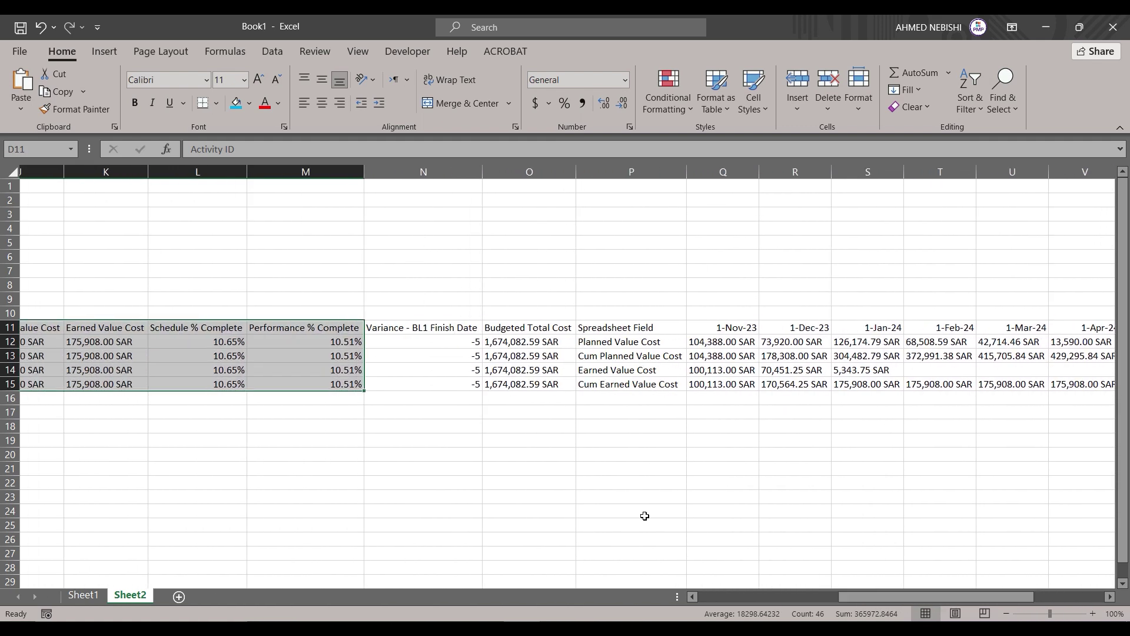
# - Clear the activity detail and variance/budget columns from the pasted data
pyautogui.hotkey('ctrl', 'z')
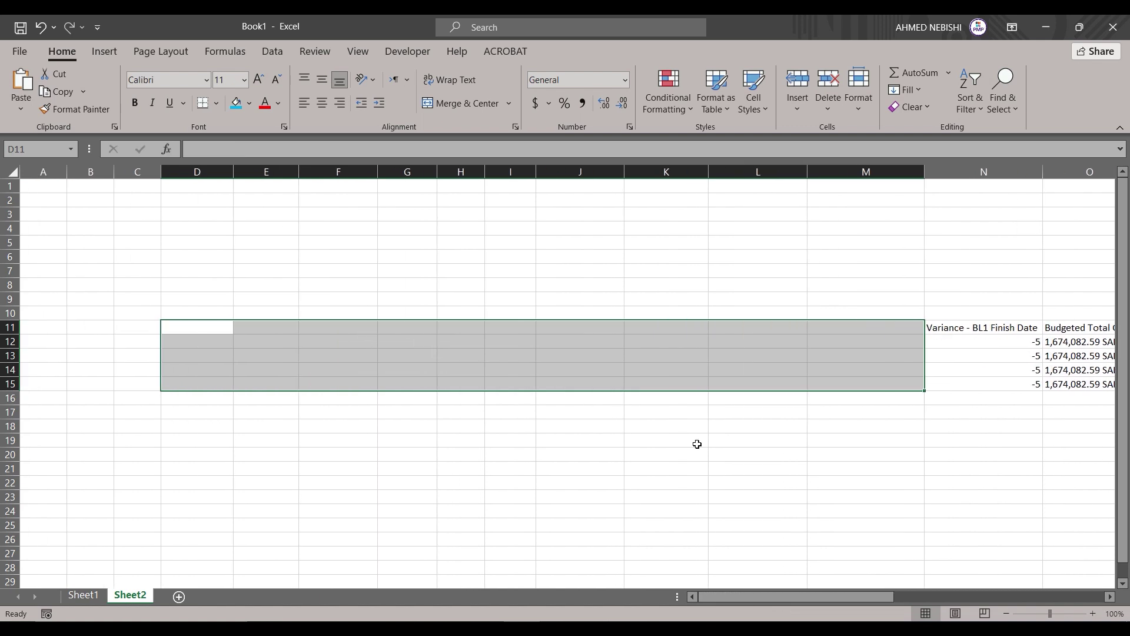
pyautogui.moveTo(951, 332); pyautogui.dragTo(977, 384)
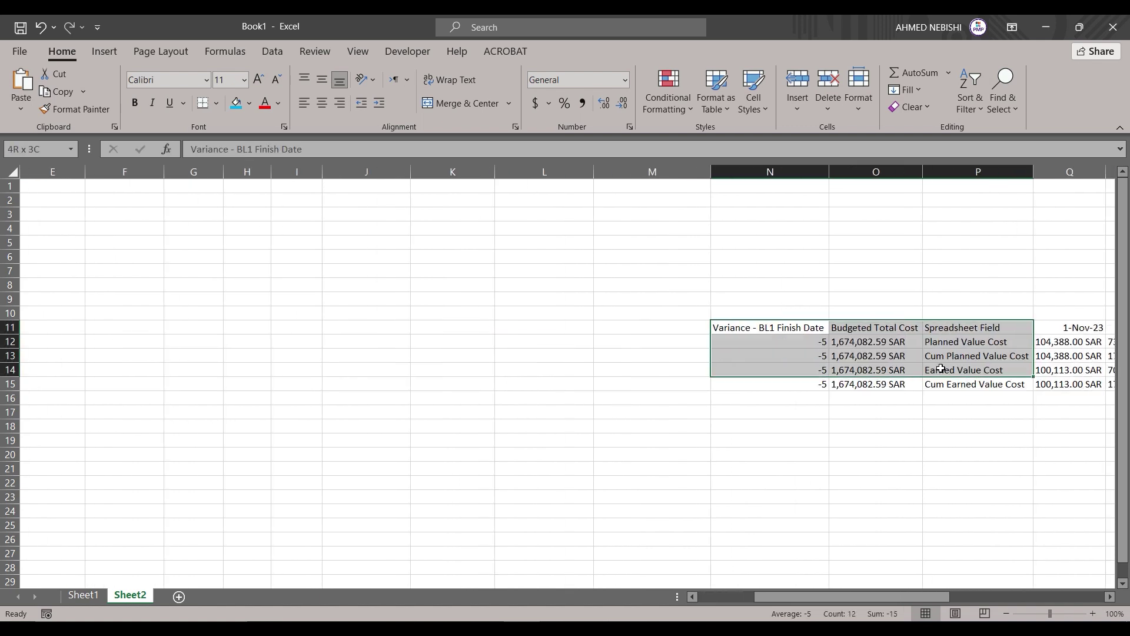
pyautogui.moveTo(907, 382); pyautogui.dragTo(904, 383)
pyautogui.press('Delete')
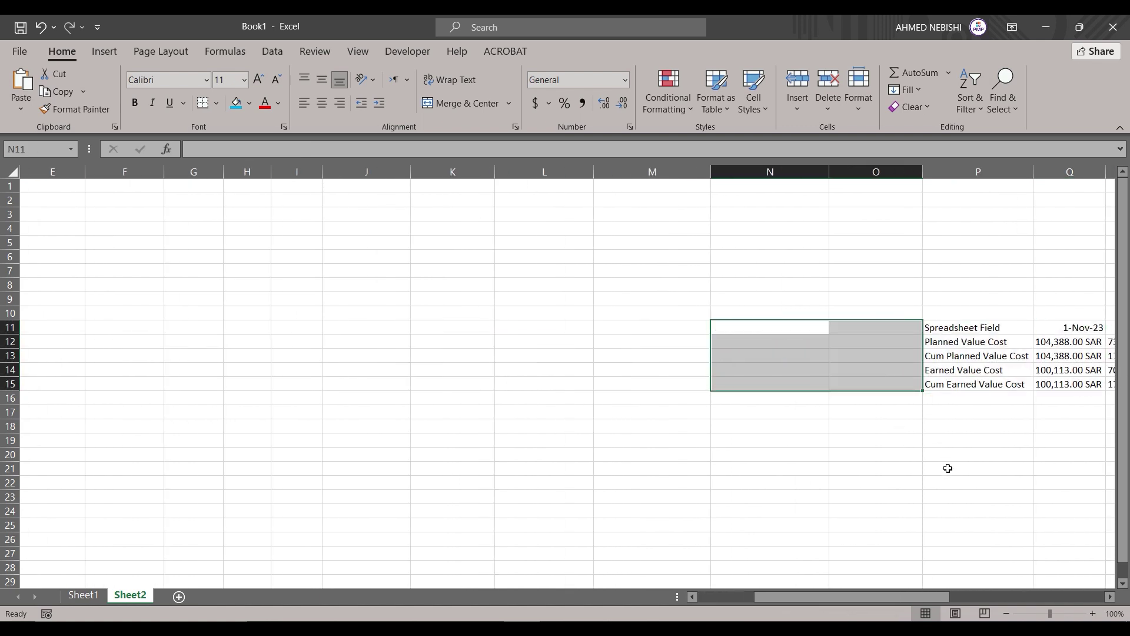
pyautogui.moveTo(865, 596); pyautogui.dragTo(995, 596)
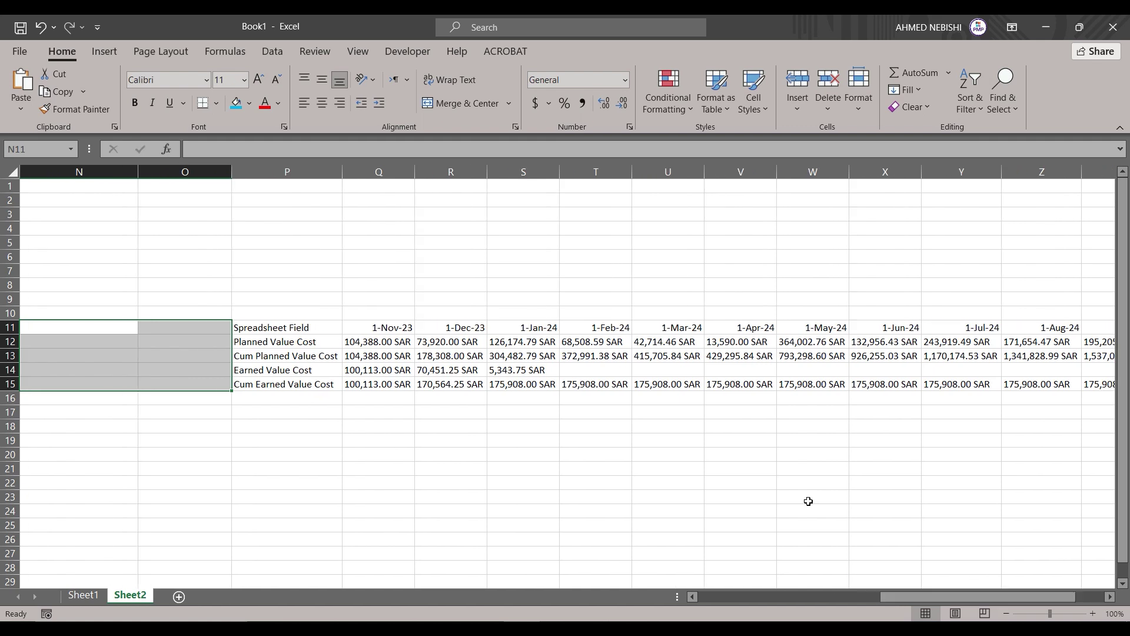
pyautogui.click(736, 480)
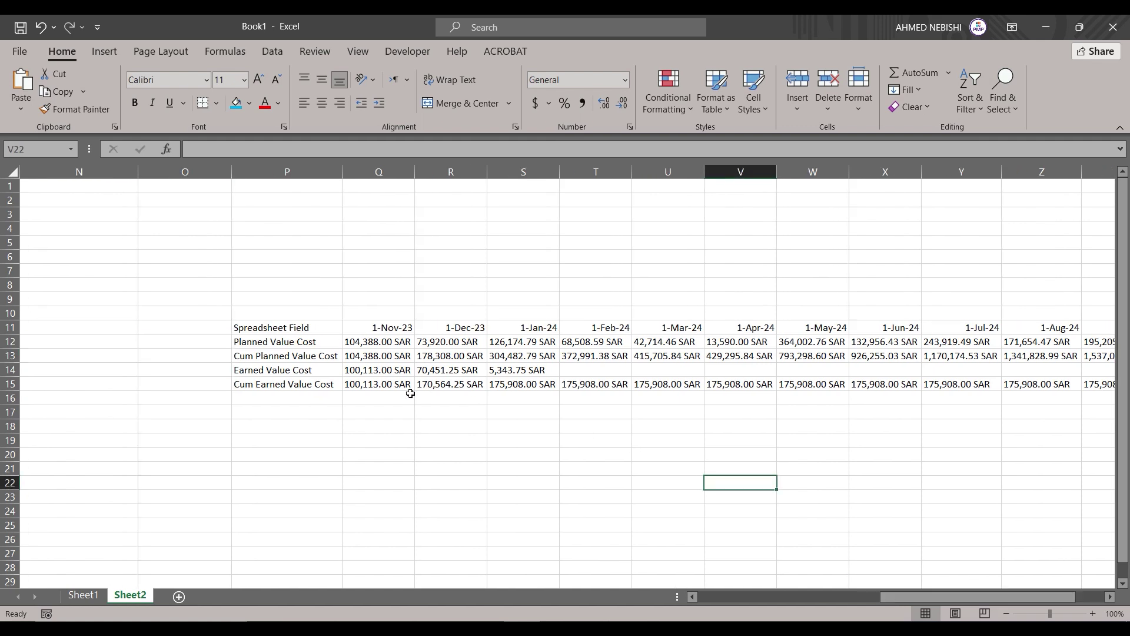
# - Select and copy the Nov–Jan earned value cells Q14:S15
pyautogui.moveTo(390, 372); pyautogui.dragTo(529, 385)
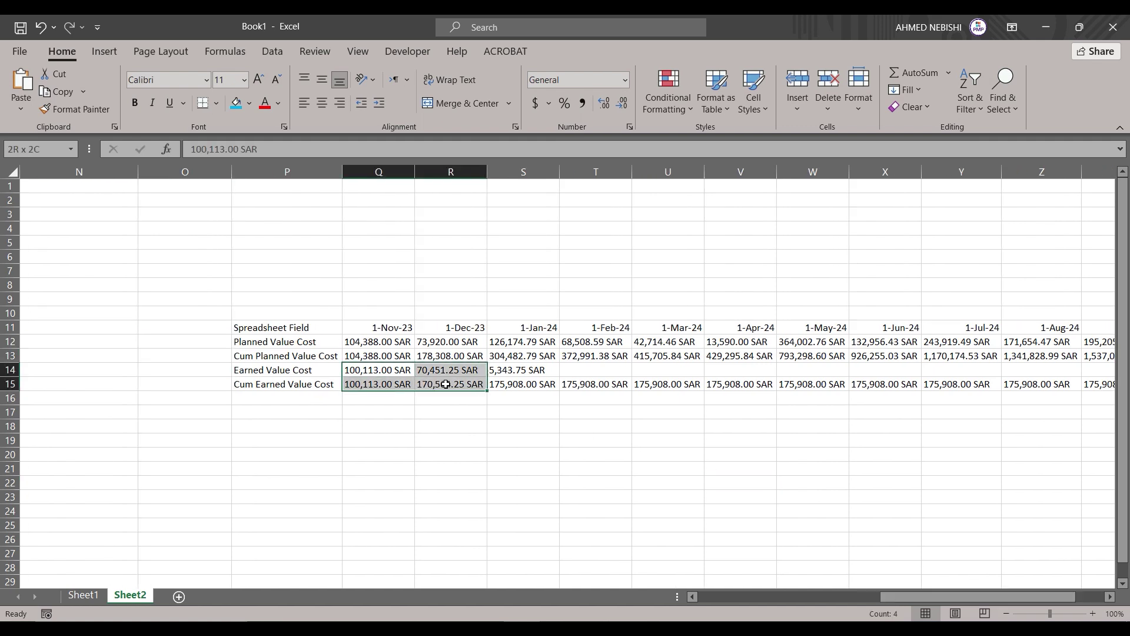
pyautogui.click(598, 458)
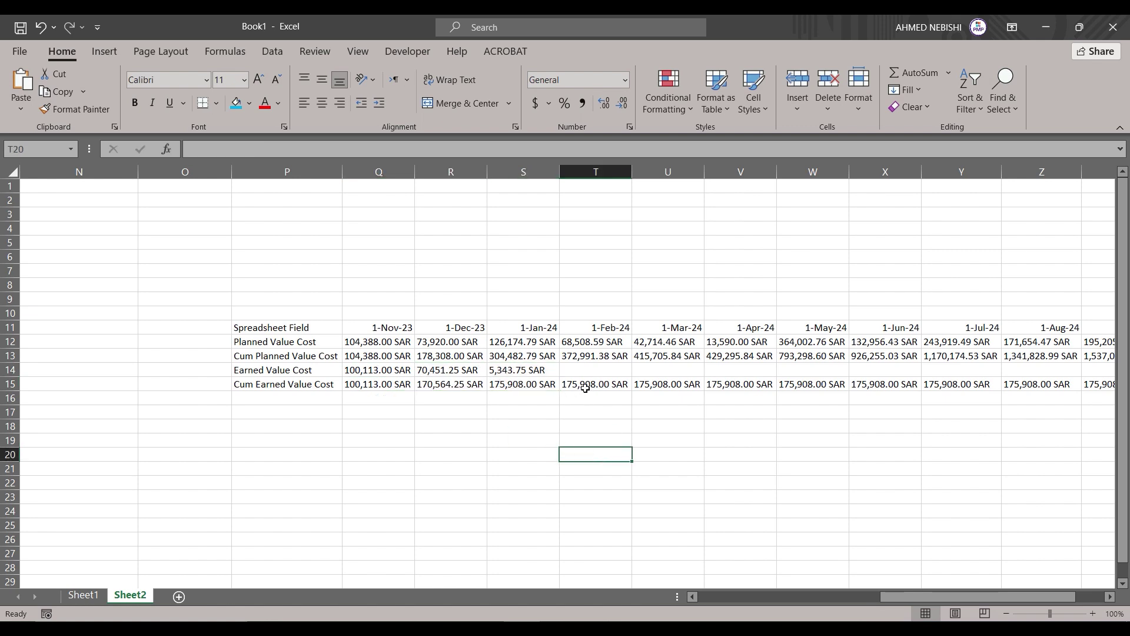
pyautogui.moveTo(921, 598); pyautogui.dragTo(954, 596)
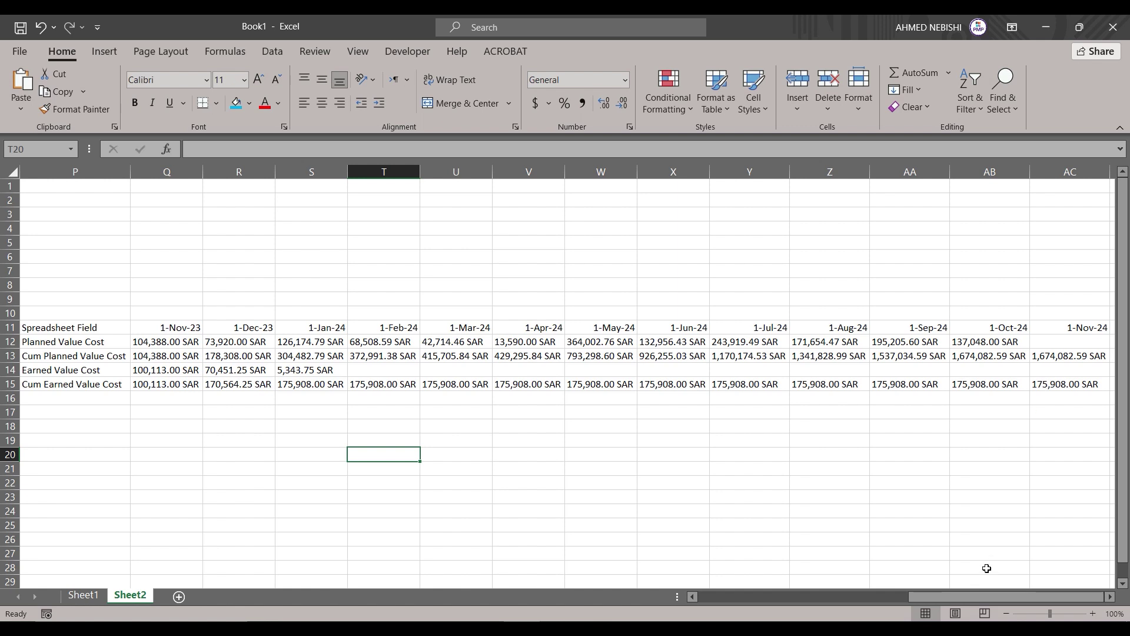
pyautogui.moveTo(956, 598); pyautogui.dragTo(896, 598)
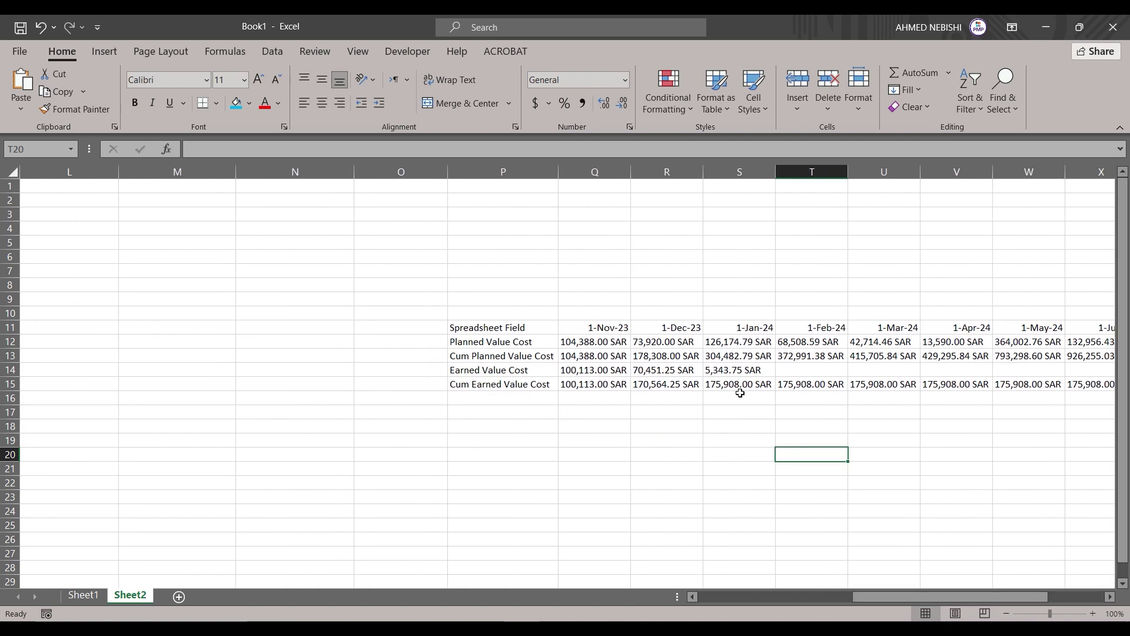
pyautogui.click(614, 373)
pyautogui.moveTo(614, 372); pyautogui.dragTo(728, 382)
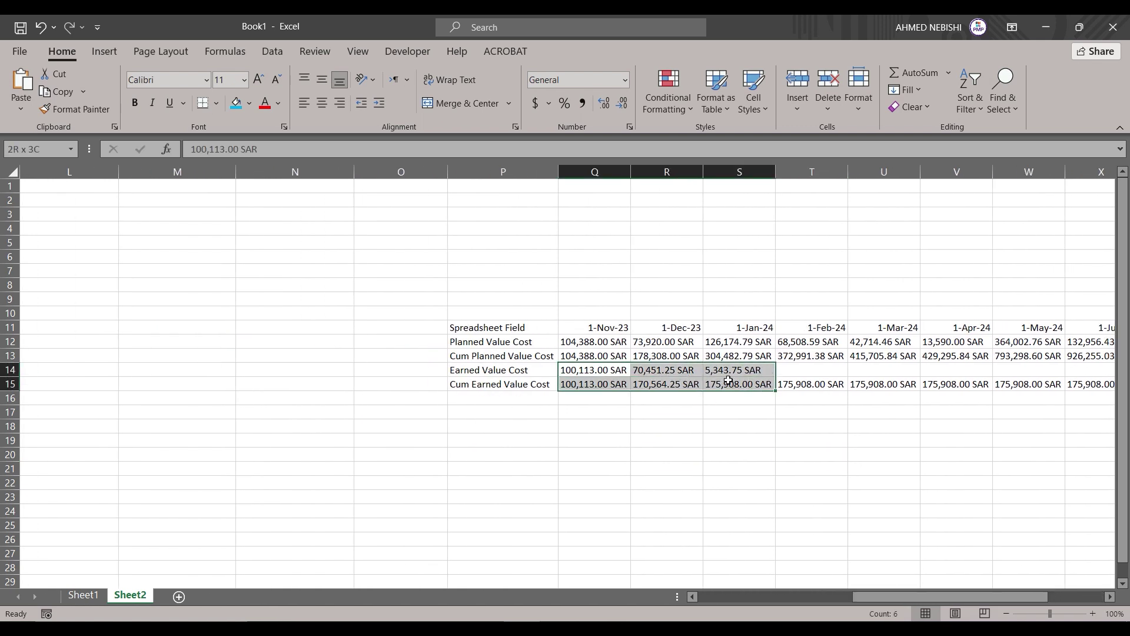
pyautogui.hotkey('ctrl', 'c')
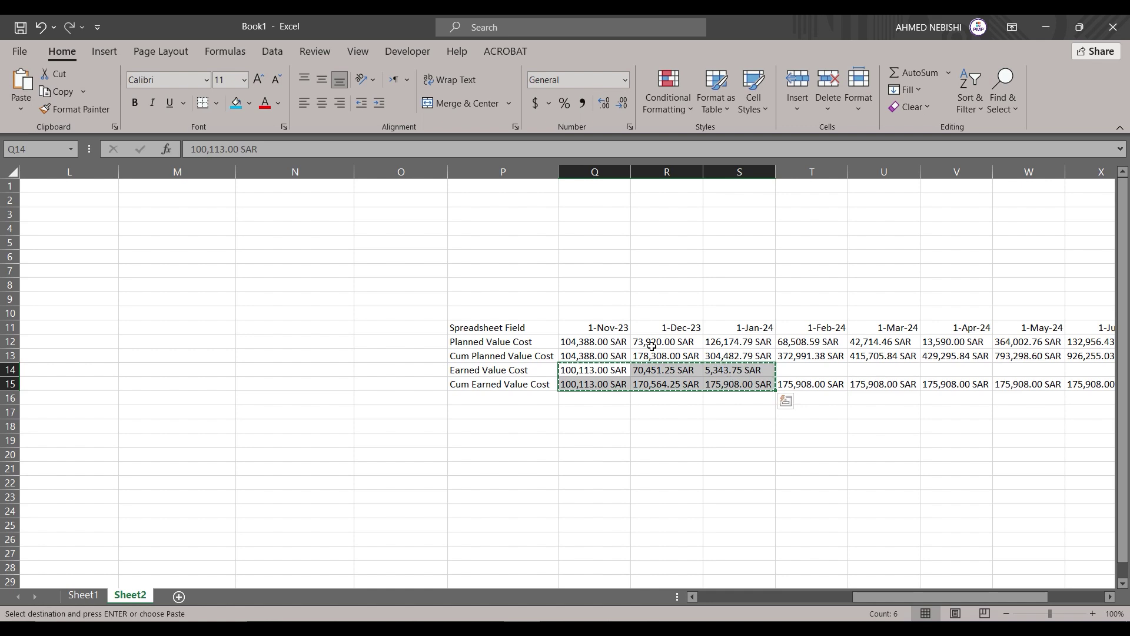
pyautogui.press('Escape')
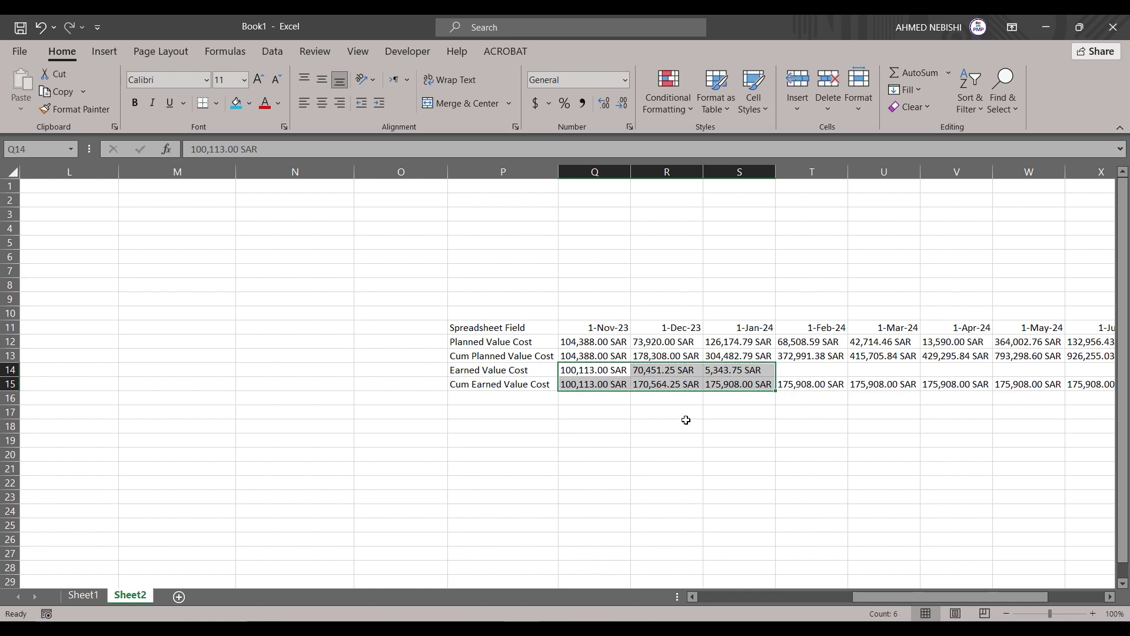
# - Replace 'SAR' with nothing in Q14:S15, then copy the six cleaned values
pyautogui.hotkey('ctrl', 'f')
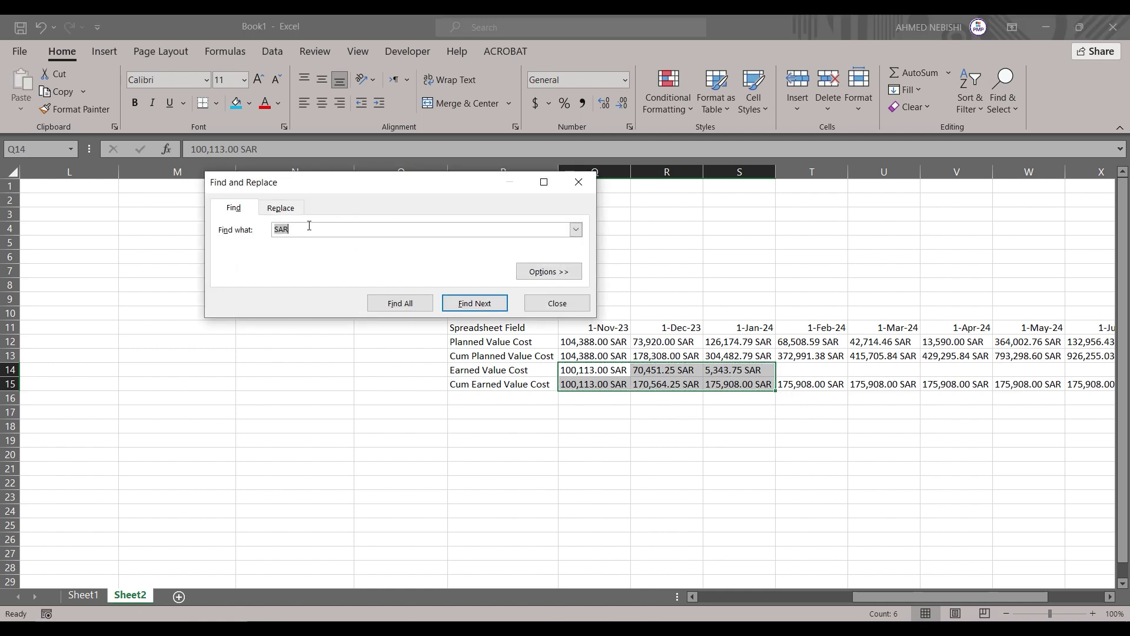
pyautogui.click(288, 207)
pyautogui.click(243, 303)
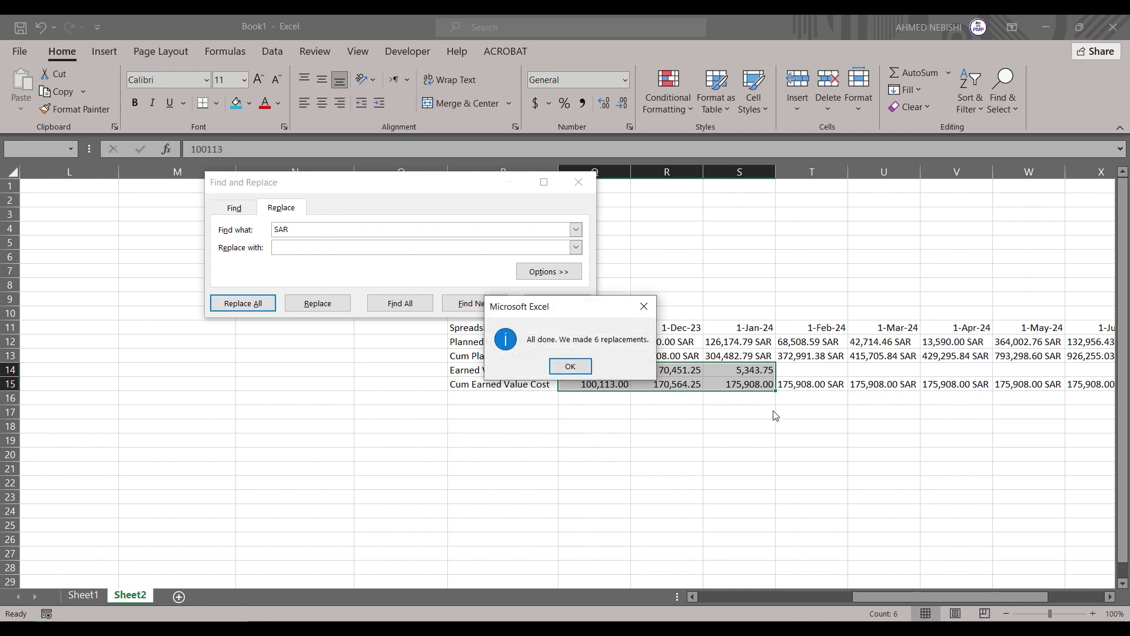
pyautogui.click(571, 367)
pyautogui.click(813, 554)
pyautogui.click(621, 398)
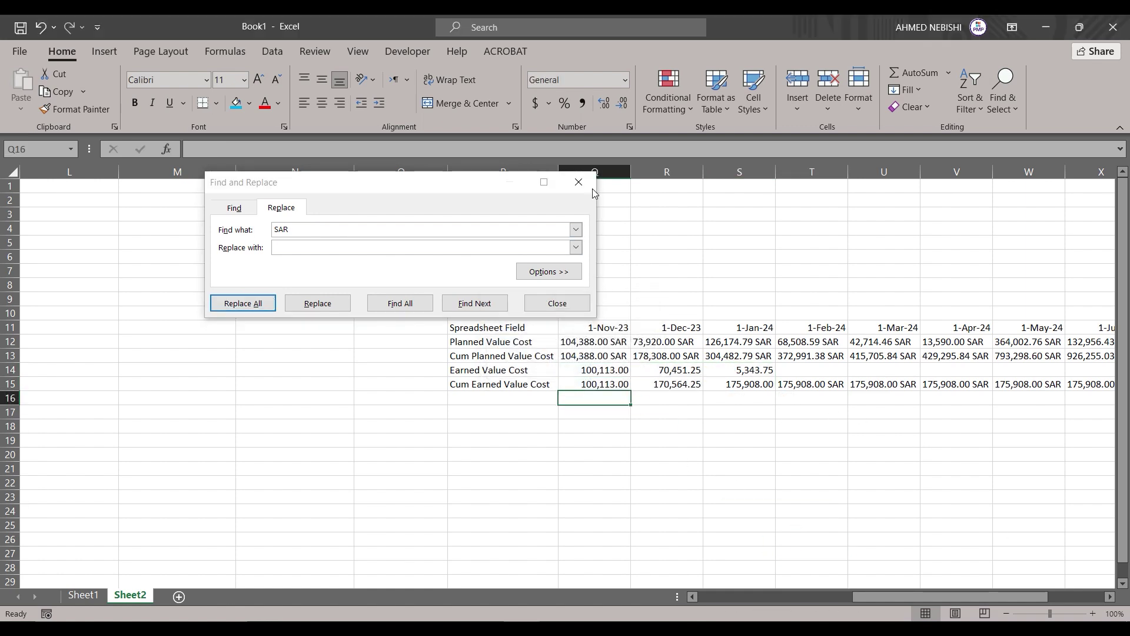
pyautogui.click(580, 183)
pyautogui.moveTo(589, 369); pyautogui.dragTo(737, 385)
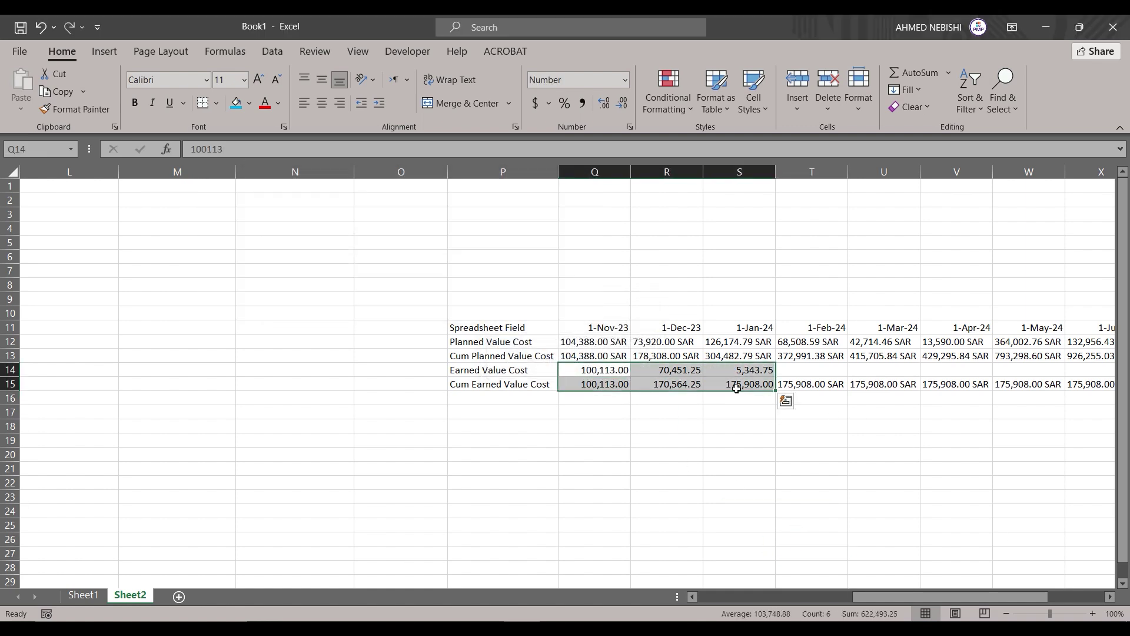
pyautogui.hotkey('ctrl', 'c')
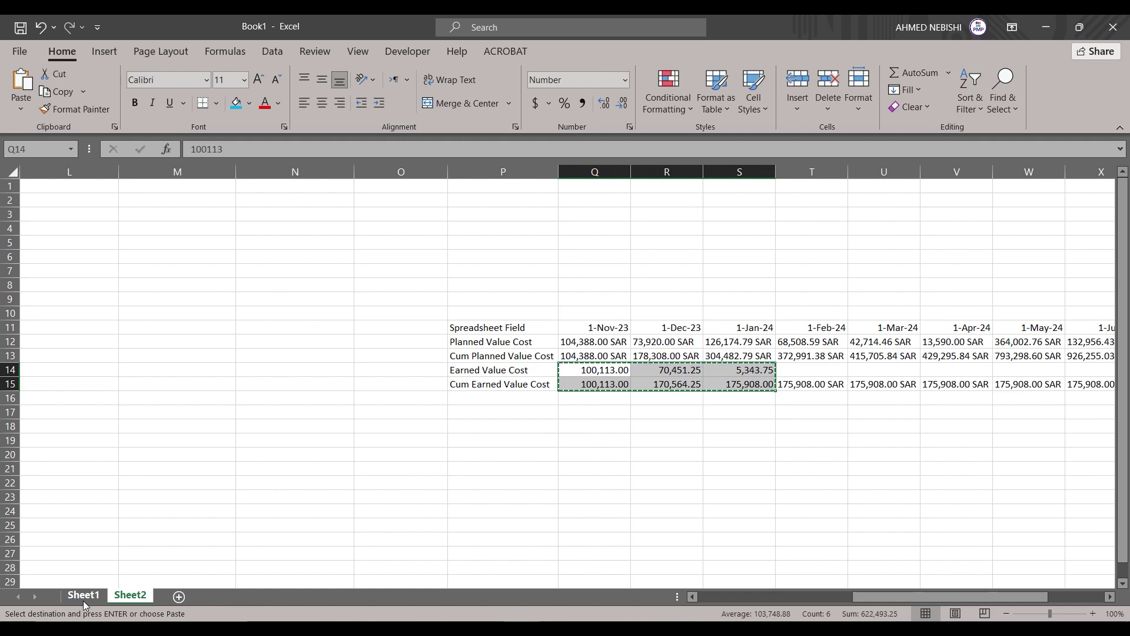
# - On Sheet1, move the chart below the table and paste the earned value figures into B4:D5
pyautogui.click(83, 595)
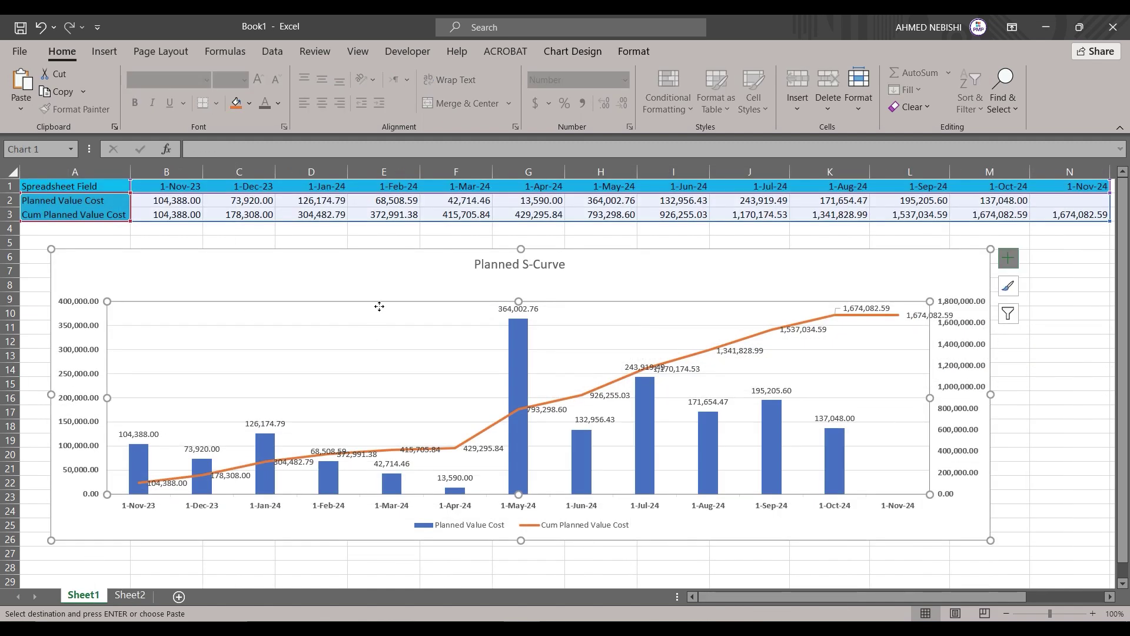
pyautogui.moveTo(384, 308); pyautogui.dragTo(385, 367)
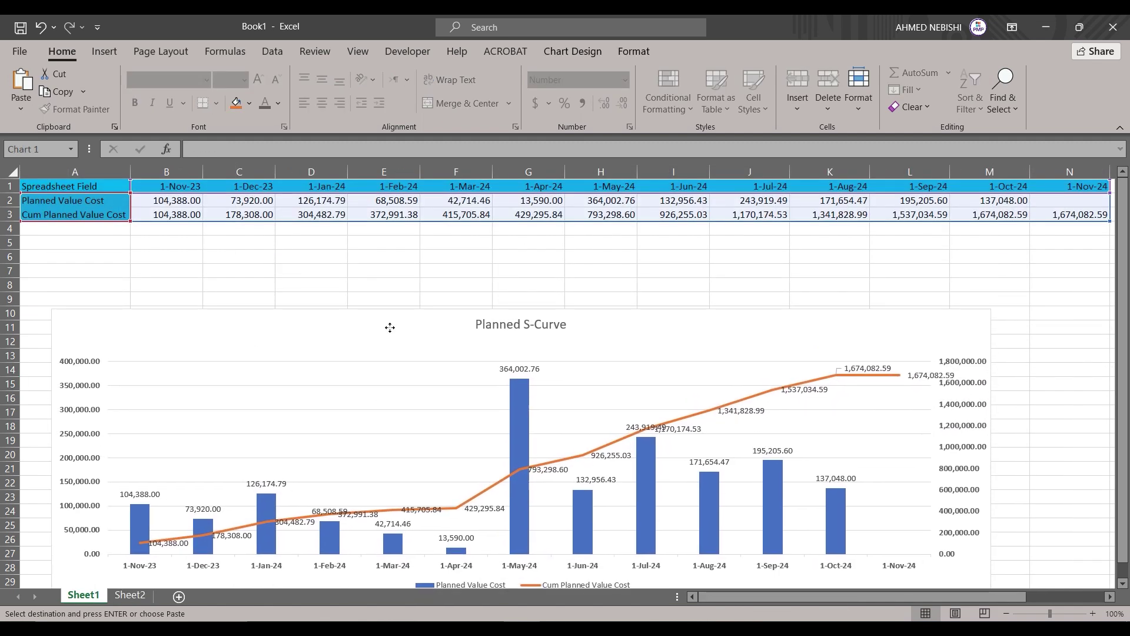
pyautogui.click(97, 232)
pyautogui.hotkey('ctrl', 'v')
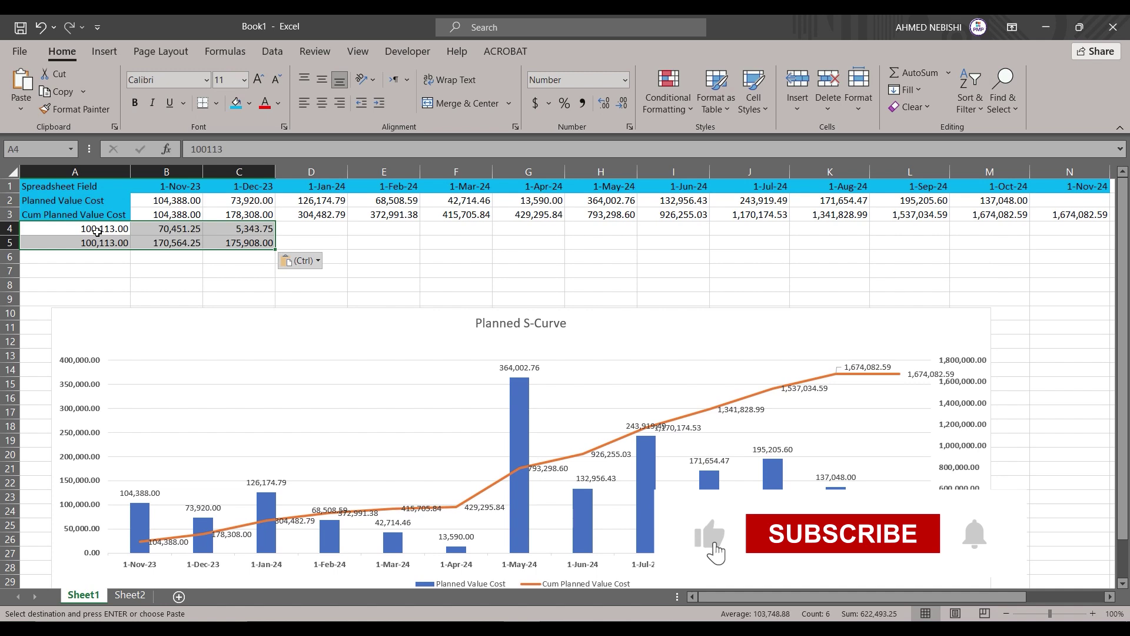
pyautogui.hotkey('ctrl', 'z')
pyautogui.click(158, 227)
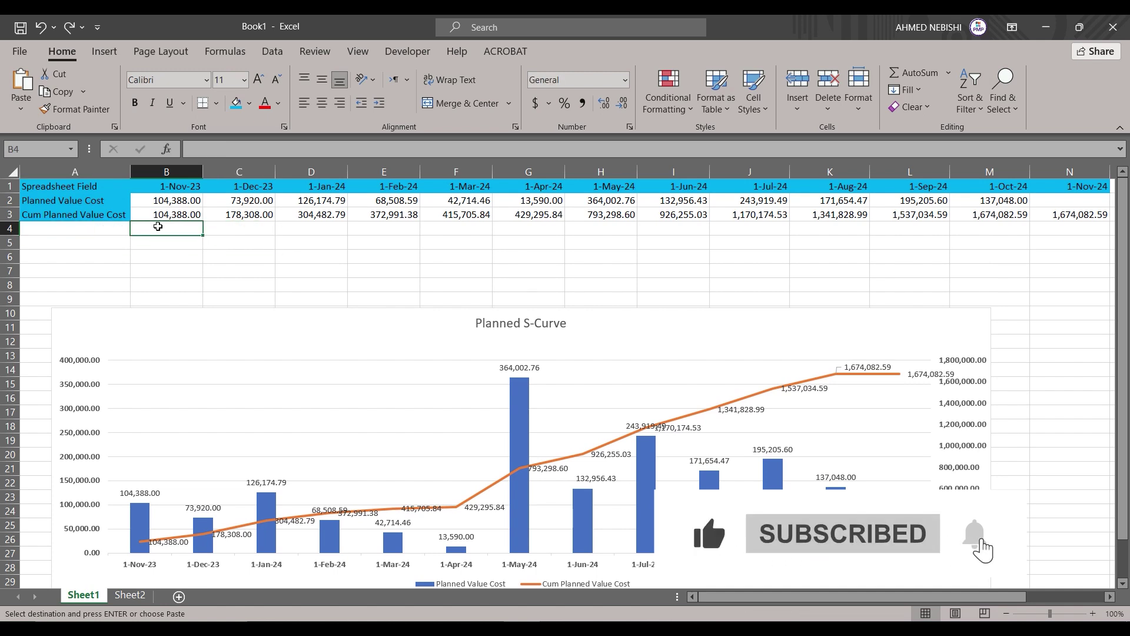
pyautogui.hotkey('ctrl', 'v')
pyautogui.click(166, 271)
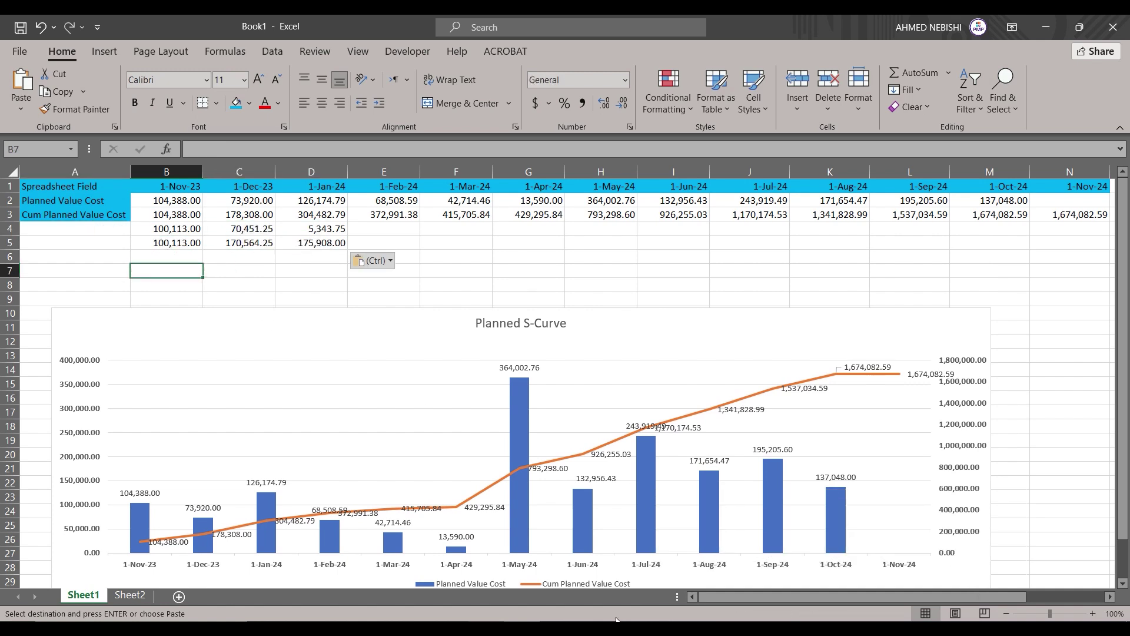
# - Copy the two earned value row labels from Sheet2 into A4:A5 on Sheet1
pyautogui.click(129, 595)
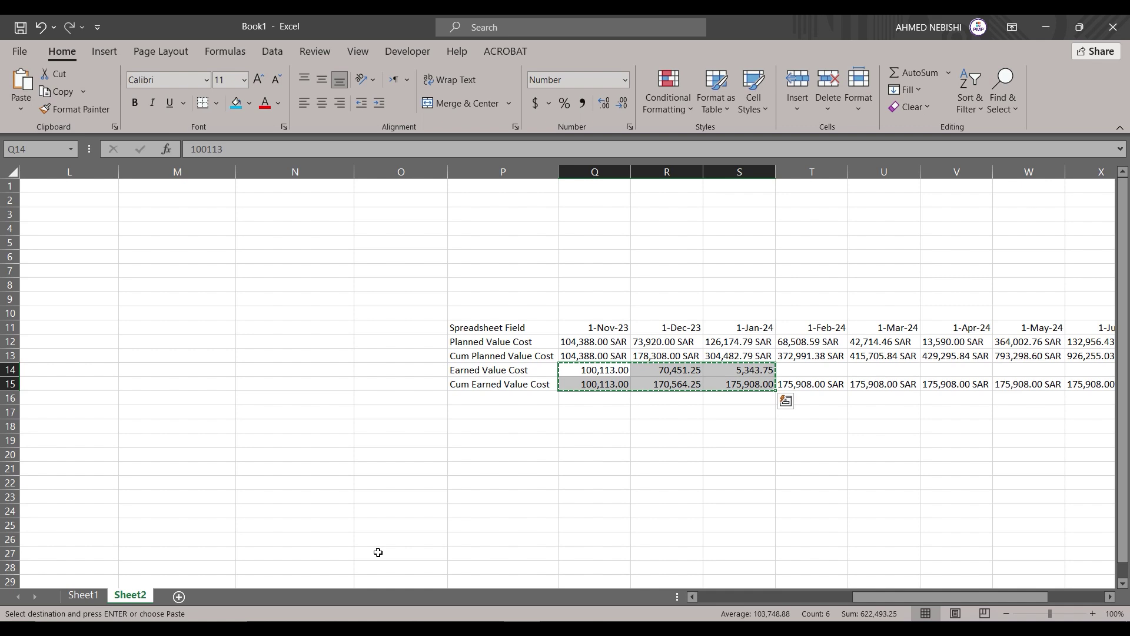
pyautogui.press('Escape')
pyautogui.click(609, 457)
pyautogui.moveTo(500, 370); pyautogui.dragTo(501, 384)
pyautogui.hotkey('ctrl', 'c')
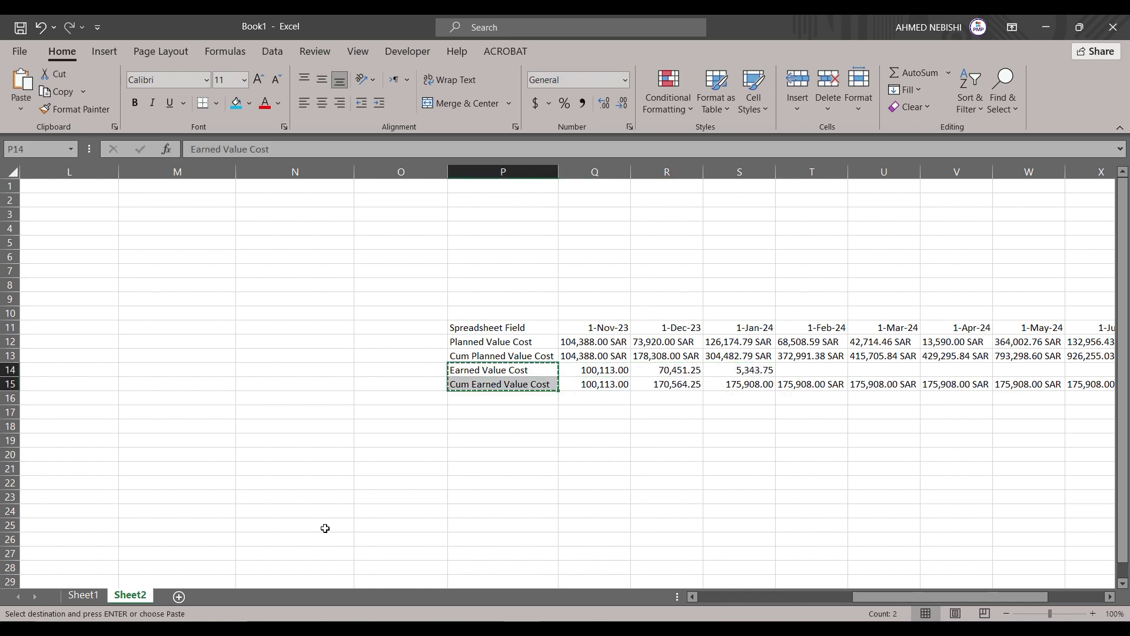
pyautogui.click(83, 594)
pyautogui.click(95, 229)
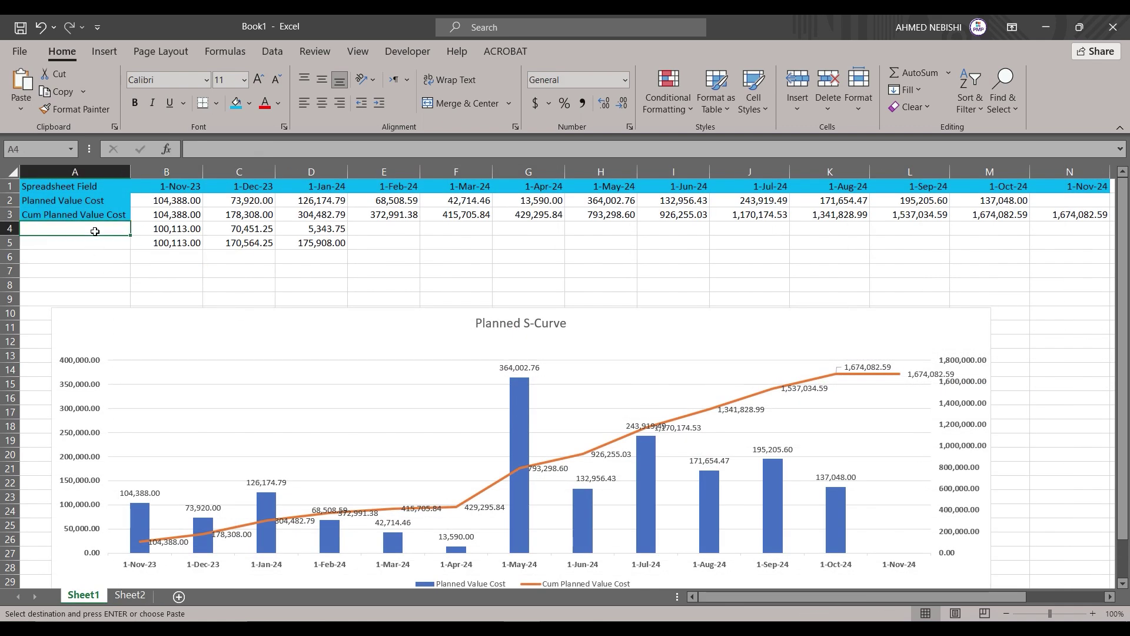
pyautogui.hotkey('ctrl', 'v')
# - Format-paint the blue label fill onto A4:A5 and select the chart
pyautogui.click(109, 274)
pyautogui.click(71, 214)
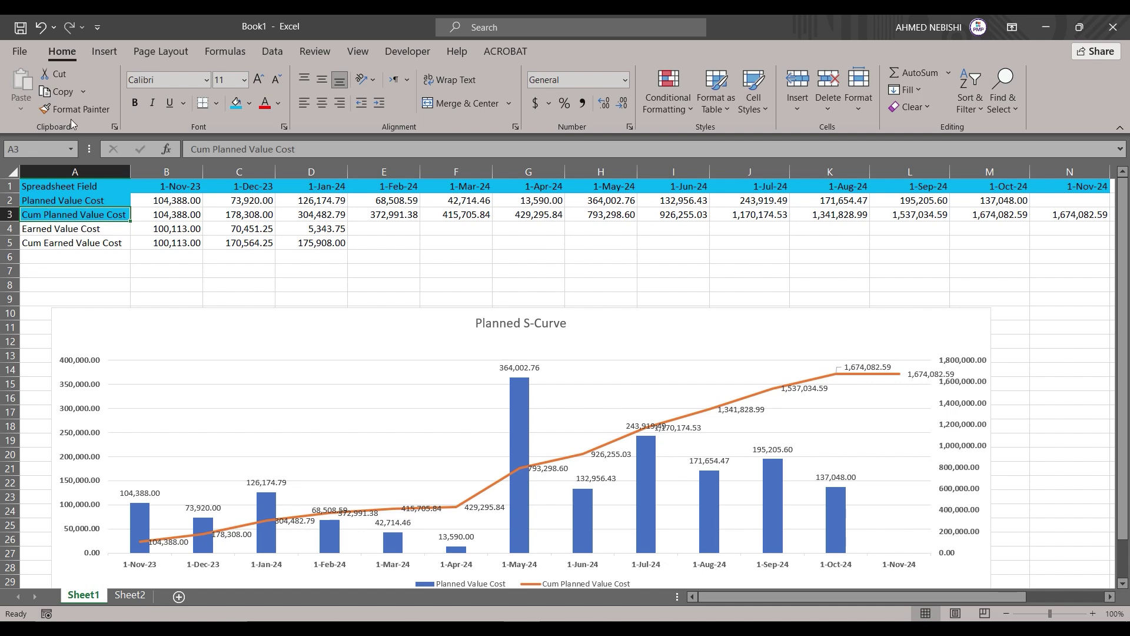
pyautogui.click(75, 109)
pyautogui.moveTo(94, 230); pyautogui.dragTo(94, 243)
pyautogui.click(309, 315)
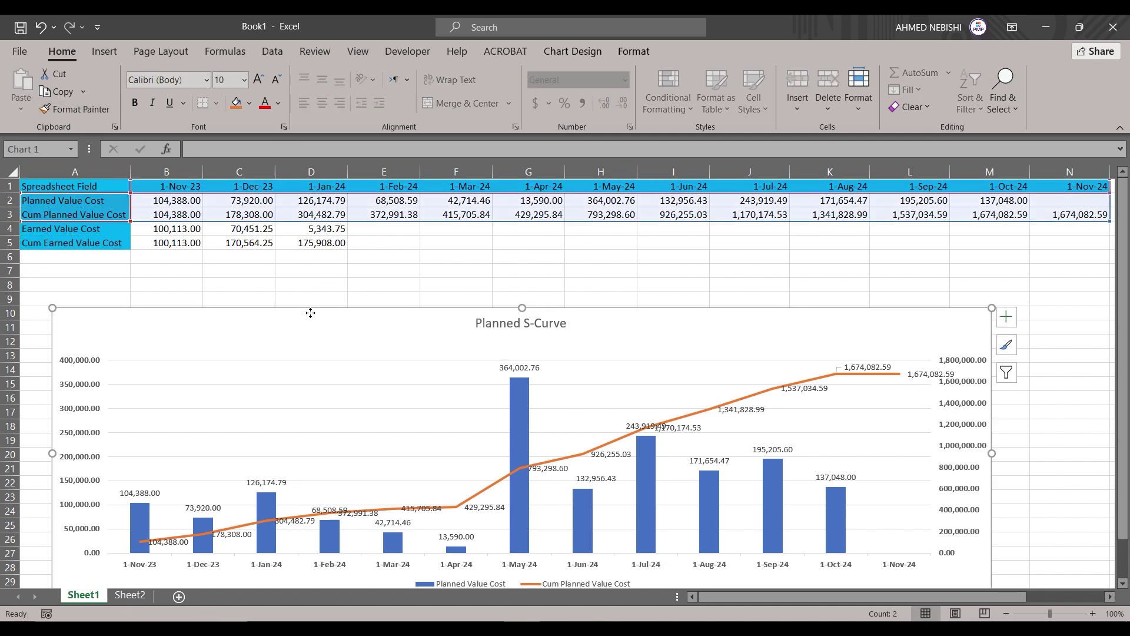
pyautogui.click(311, 285)
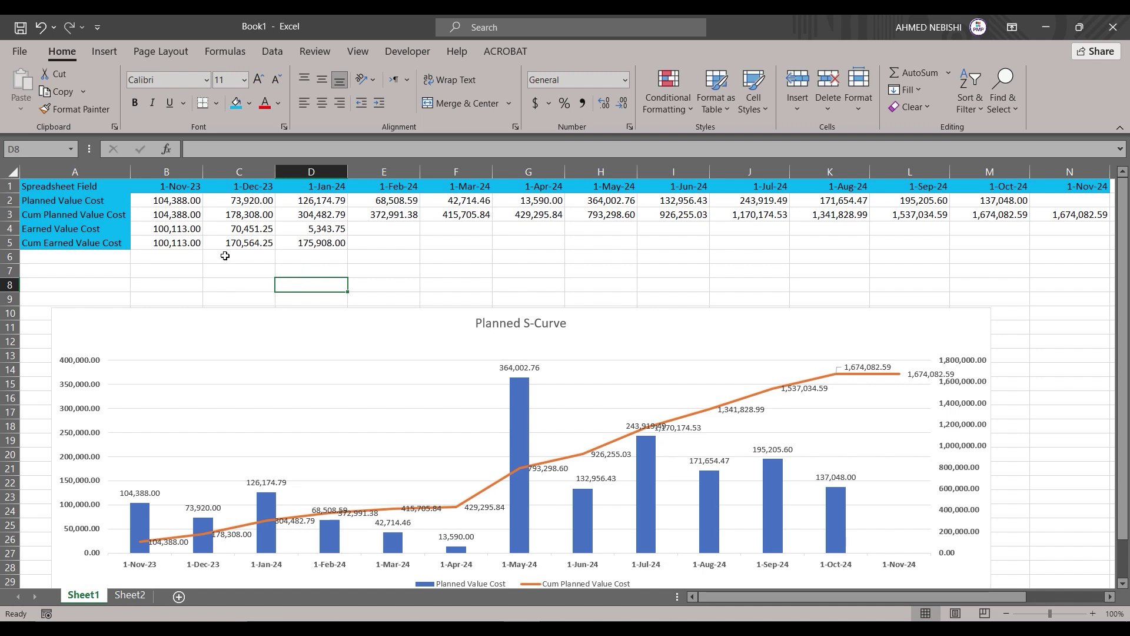
pyautogui.click(177, 257)
pyautogui.moveTo(160, 195)
pyautogui.mouseDown()
pyautogui.moveTo(1104, 267)
pyautogui.moveTo(863, 245)
pyautogui.mouseUp()
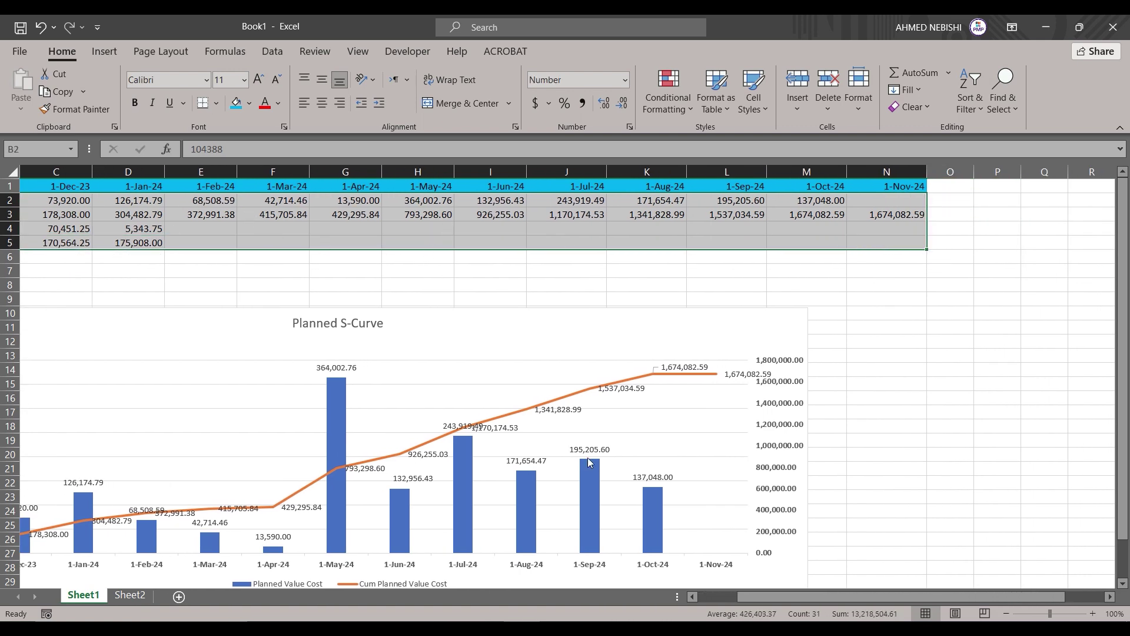
pyautogui.click(695, 436)
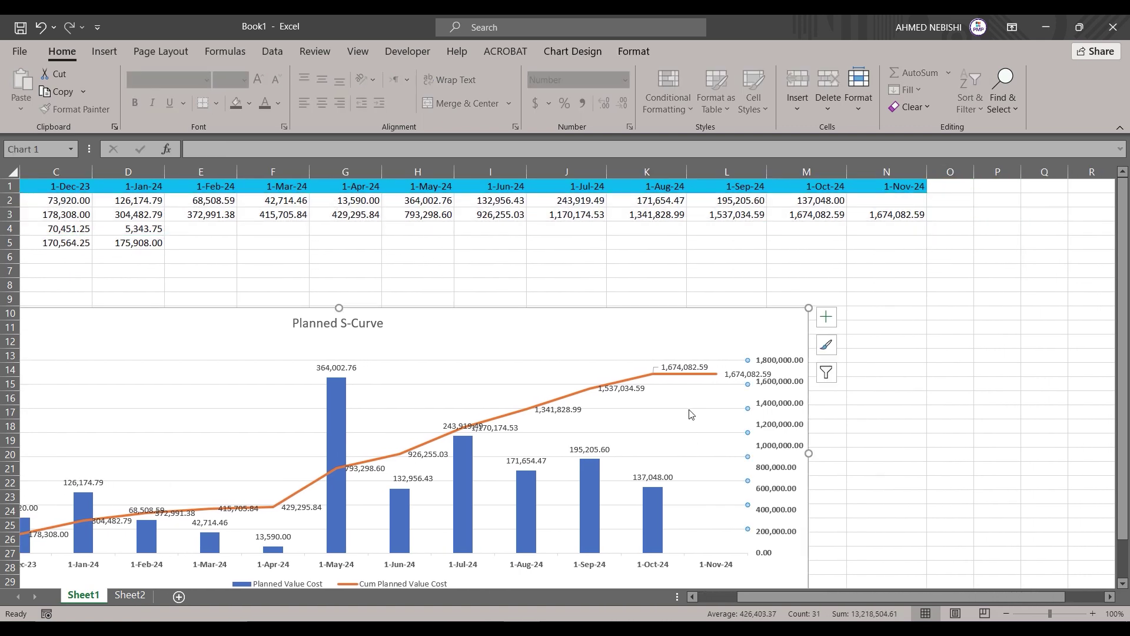
# - Reset the Planned S-Curve chart's data range to A1:N5 to include both earned value rows
pyautogui.rightClick(530, 340)
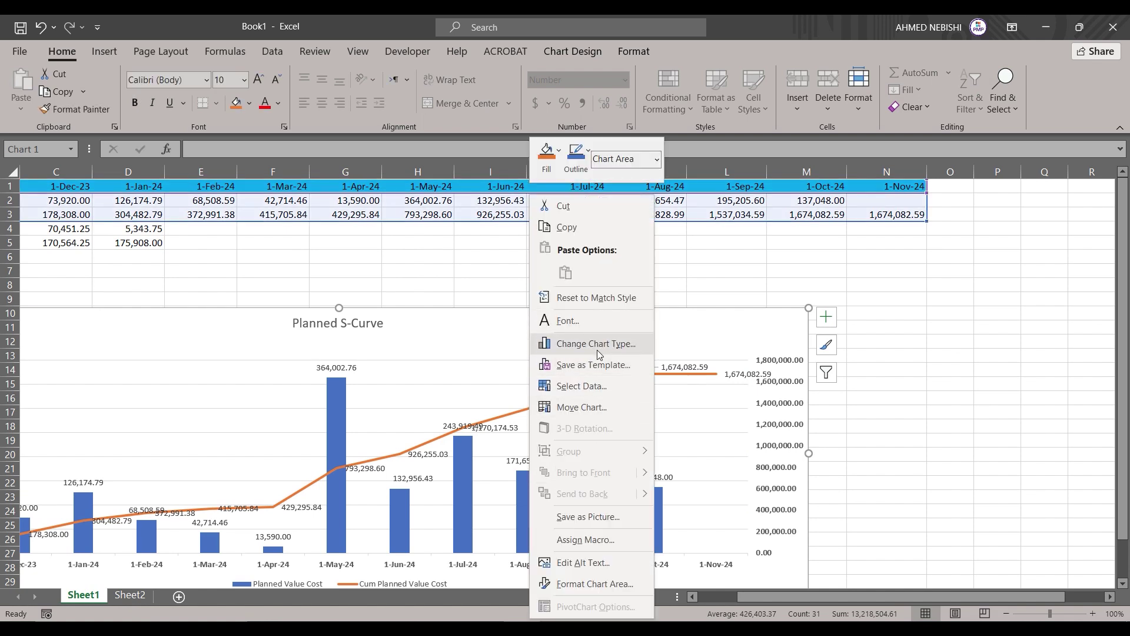
pyautogui.click(583, 386)
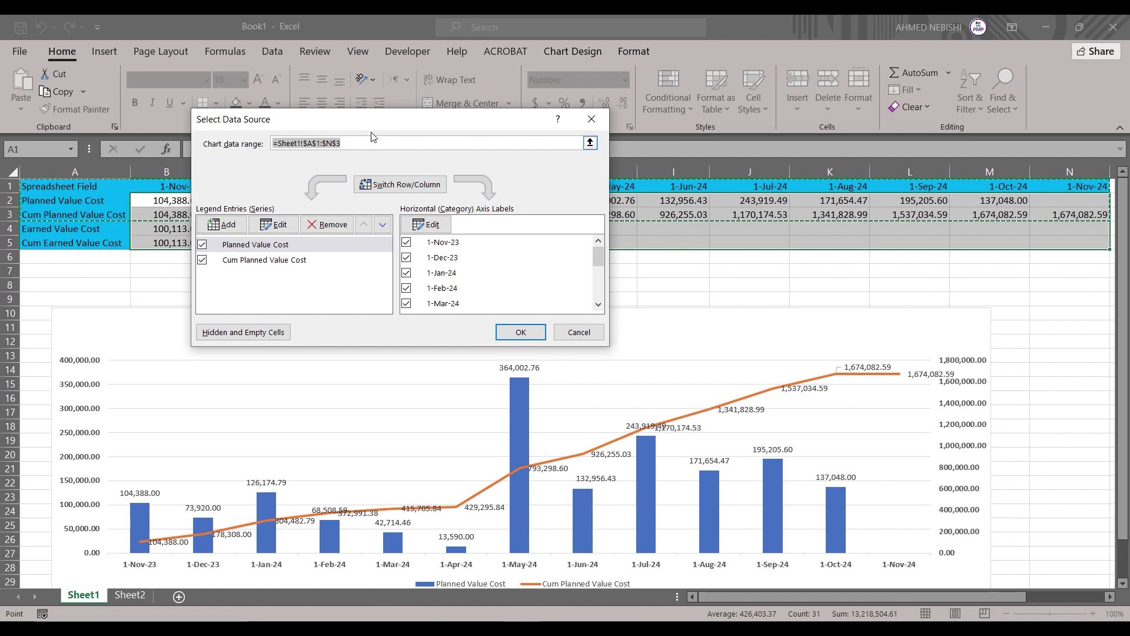
pyautogui.moveTo(358, 121); pyautogui.dragTo(562, 146)
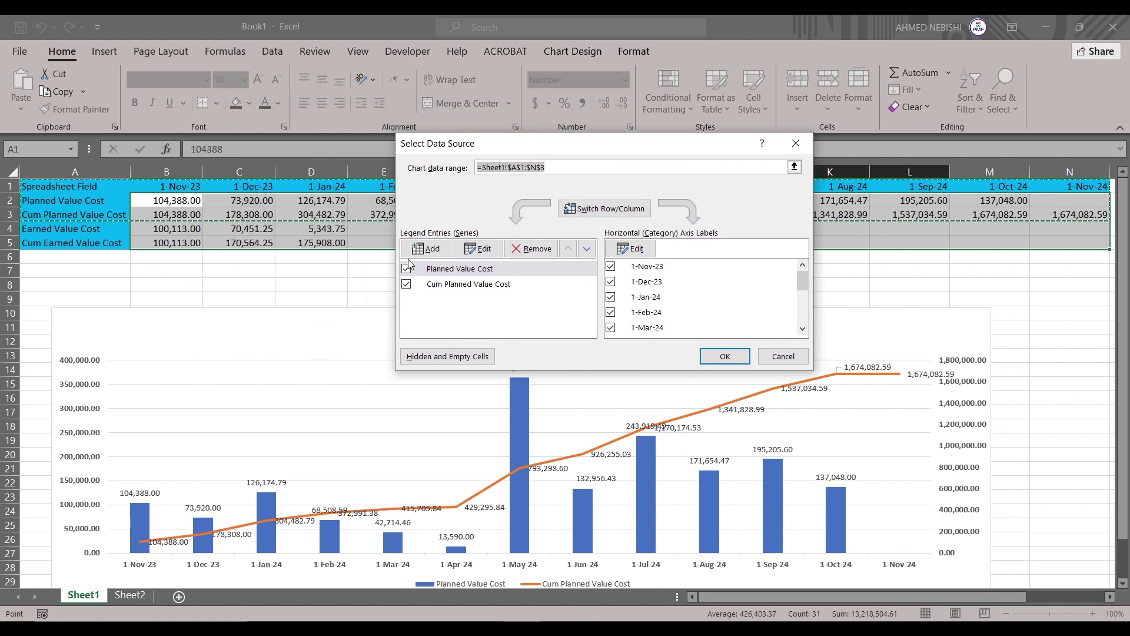
pyautogui.click(795, 167)
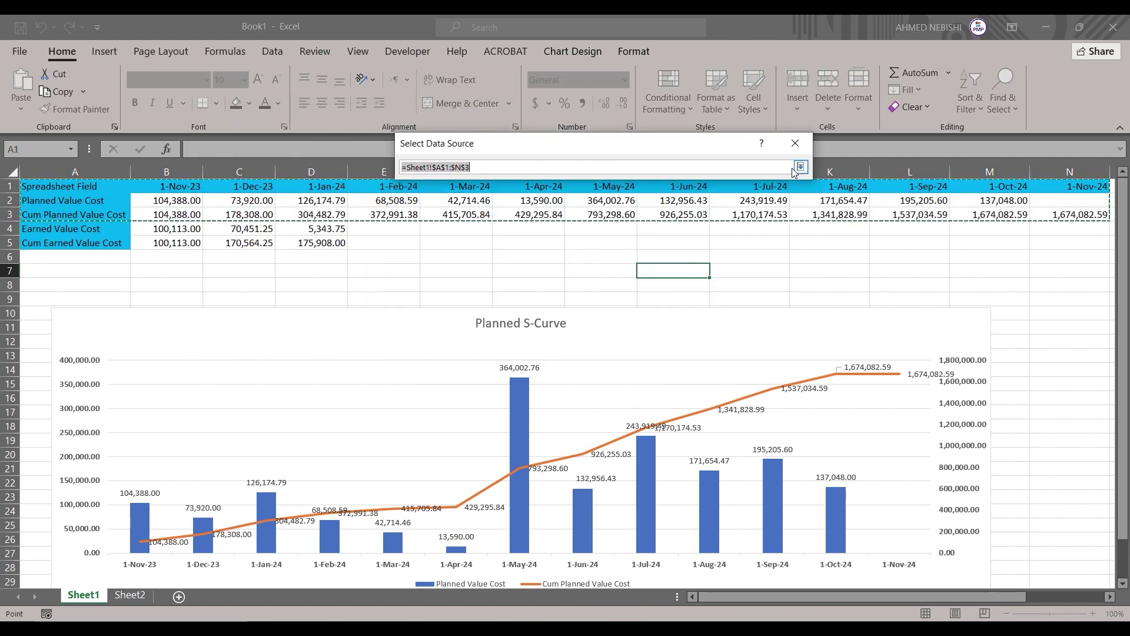
pyautogui.moveTo(70, 188)
pyautogui.mouseDown()
pyautogui.moveTo(748, 263)
pyautogui.moveTo(921, 253)
pyautogui.mouseUp()
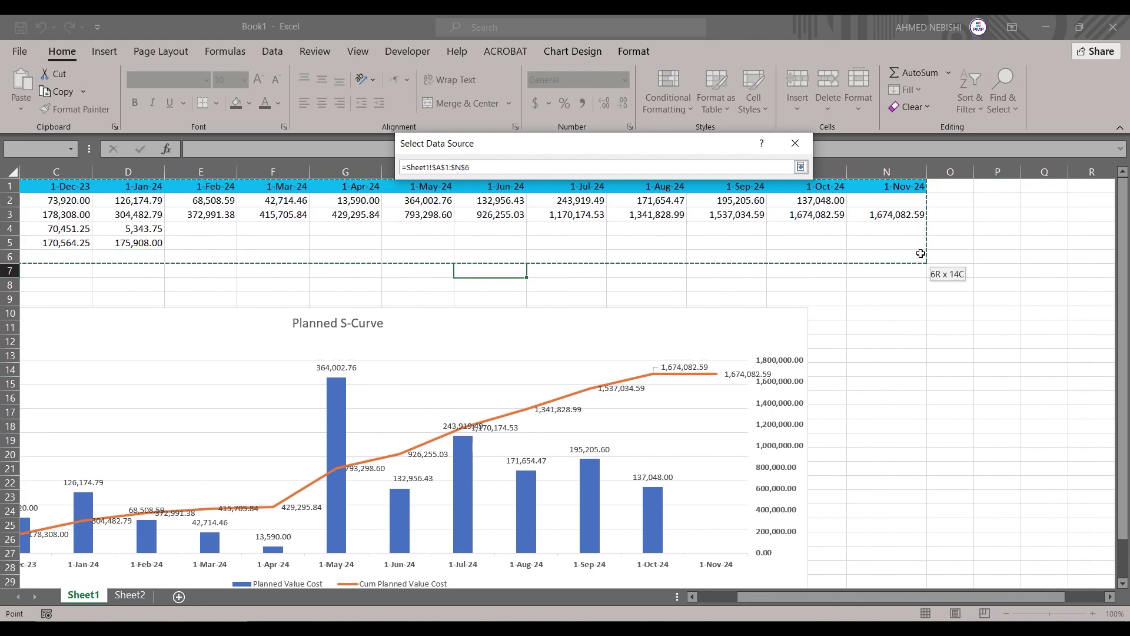
pyautogui.moveTo(740, 597); pyautogui.dragTo(691, 597)
pyautogui.moveTo(82, 185); pyautogui.dragTo(1004, 239)
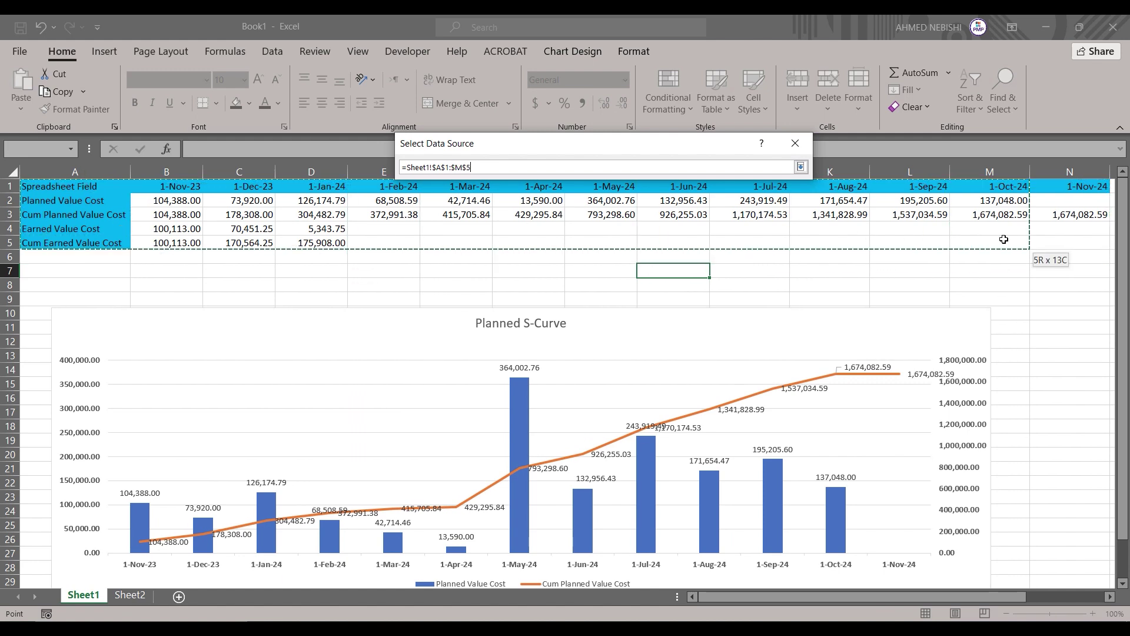
pyautogui.moveTo(1004, 240)
pyautogui.mouseDown()
pyautogui.moveTo(1036, 251)
pyautogui.moveTo(998, 247)
pyautogui.mouseUp()
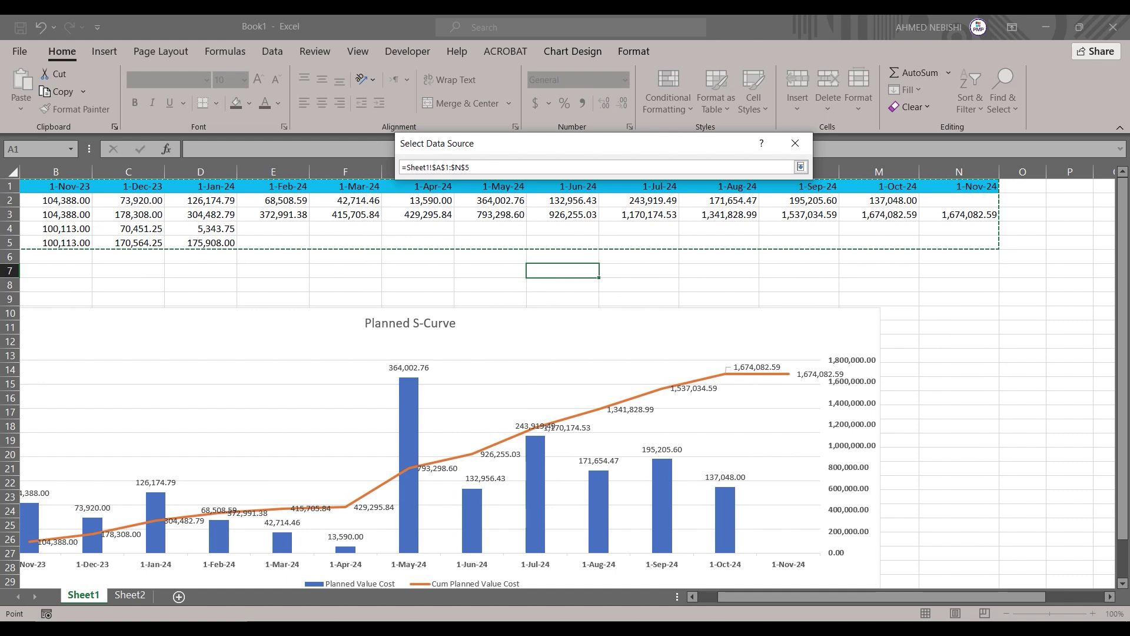
pyautogui.hscroll(-1, 336, 236)
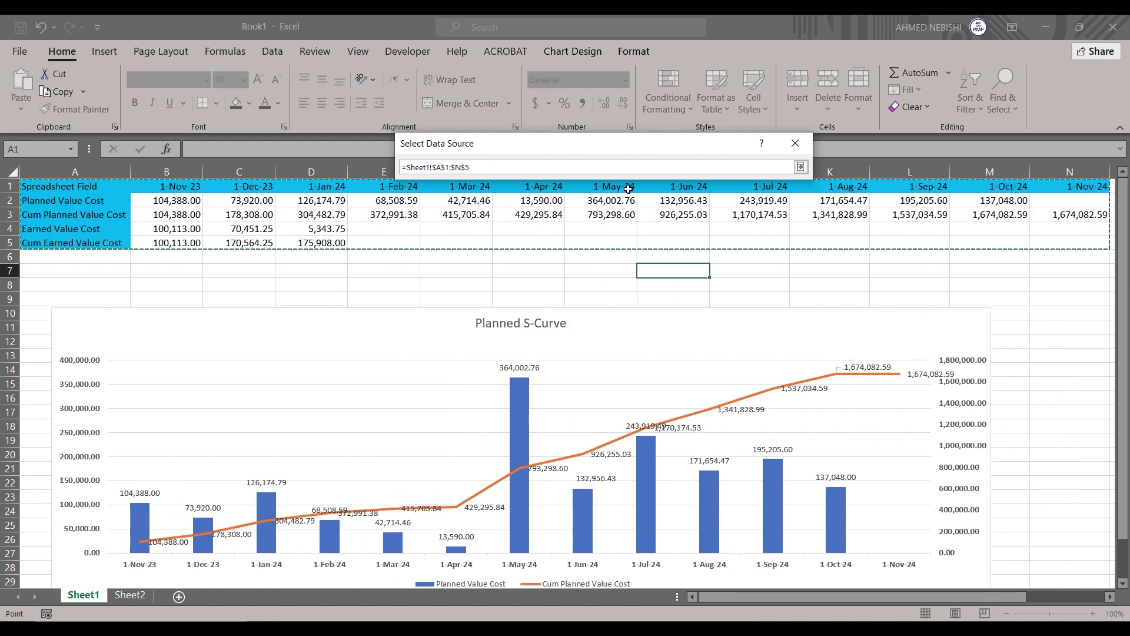
pyautogui.press('Return')
pyautogui.press('Return')
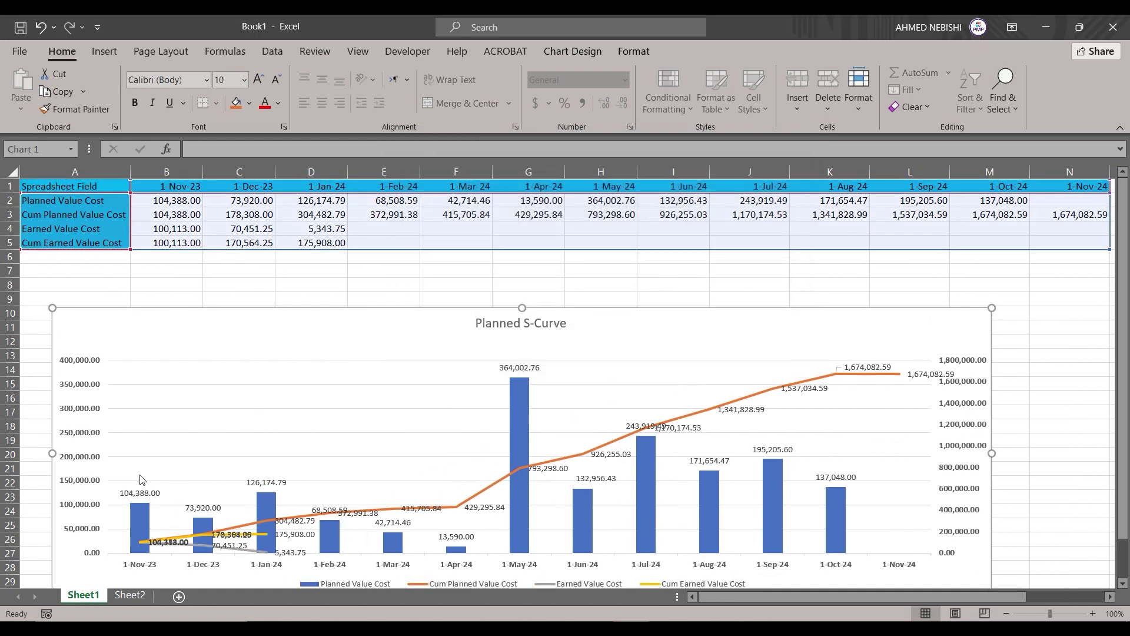
pyautogui.scroll(-1, 196, 493)
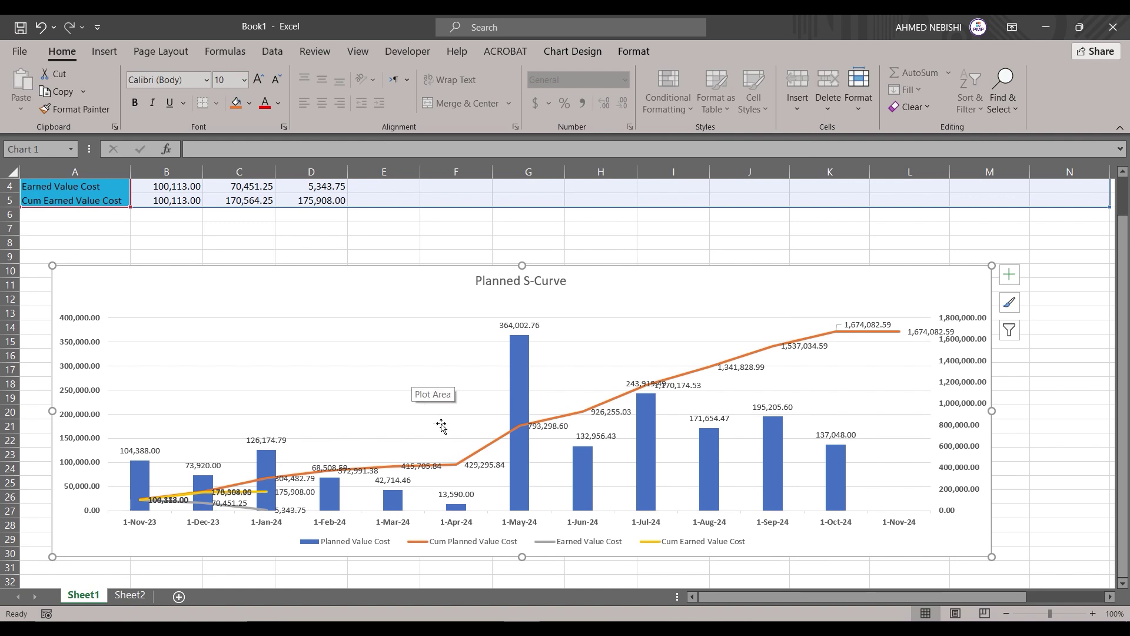
# - In the combo chart settings, move Earned Value Cost to the primary axis as Clustered Column
pyautogui.rightClick(582, 296)
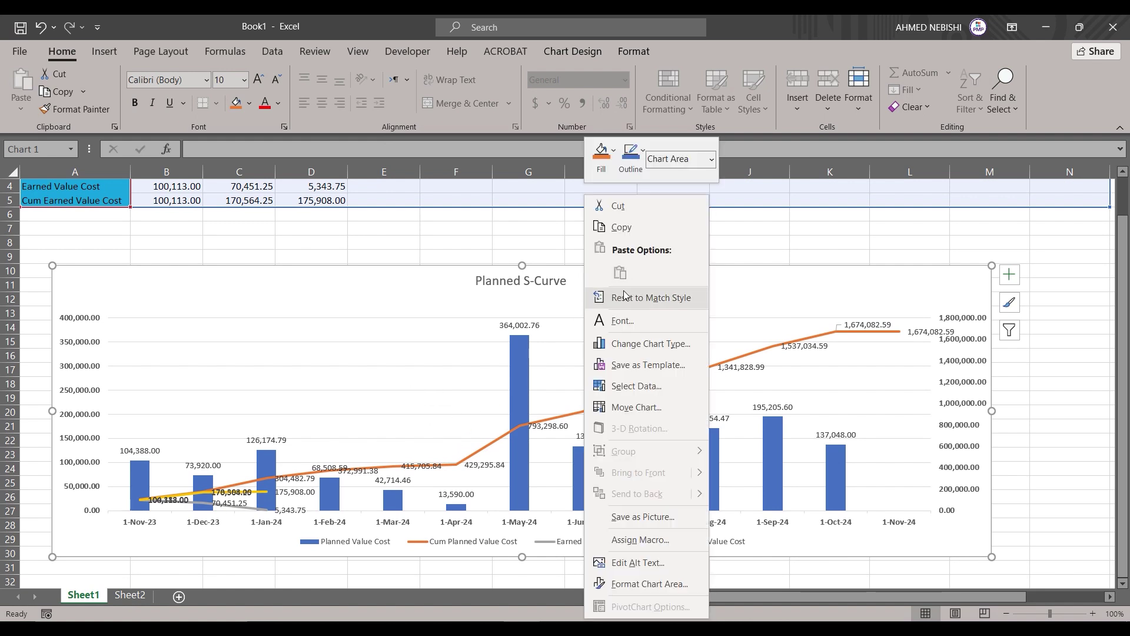
pyautogui.click(634, 346)
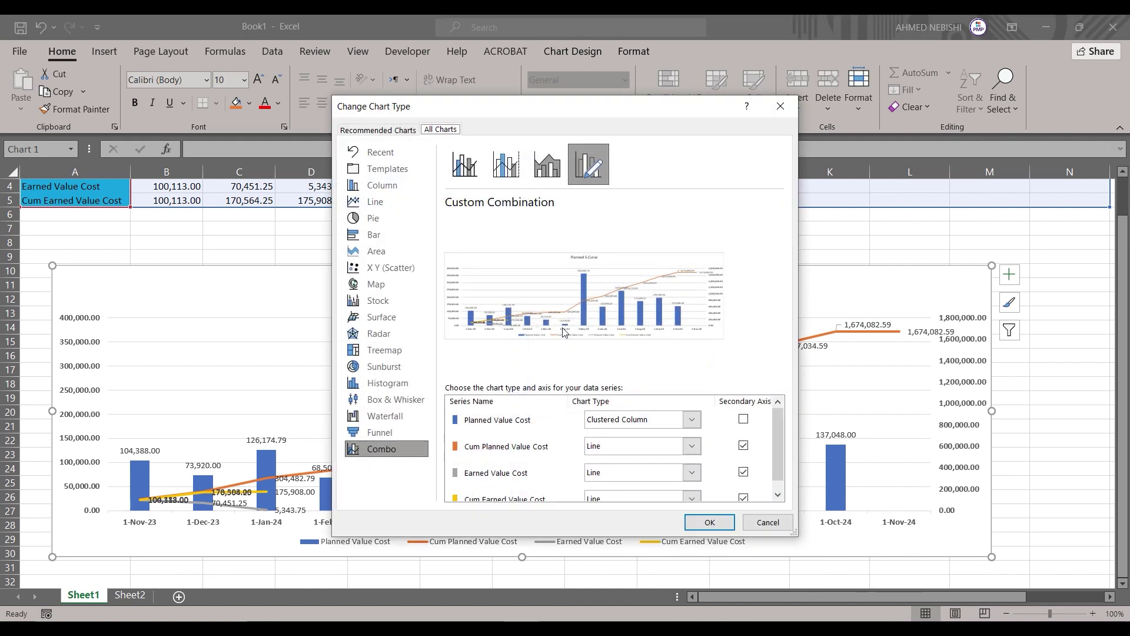
pyautogui.scroll(-1, 654, 466)
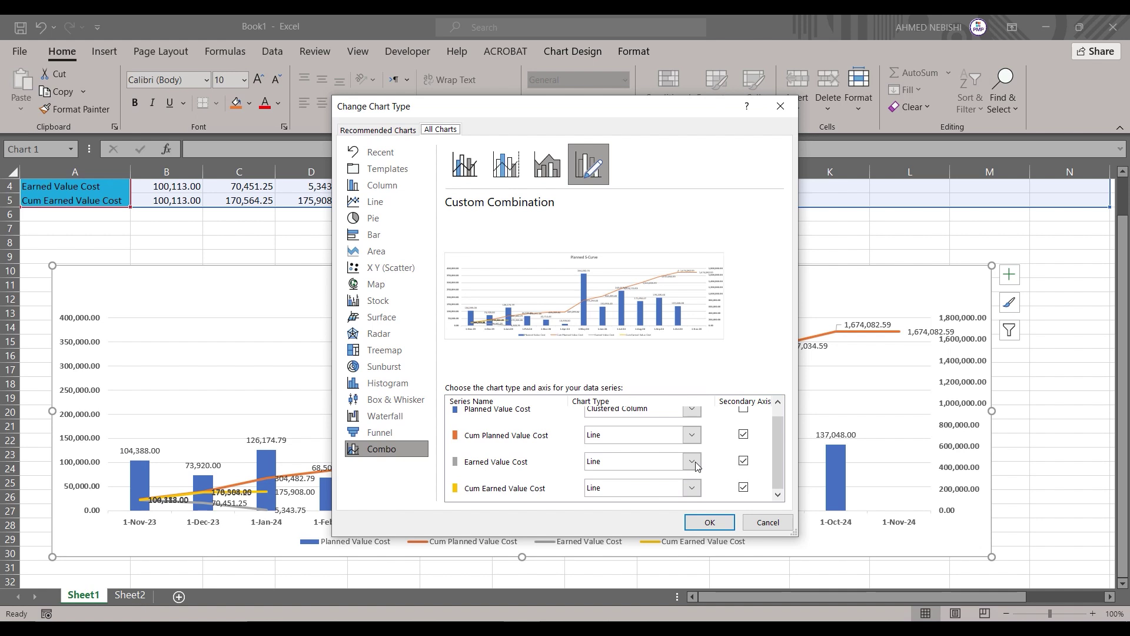
pyautogui.click(744, 464)
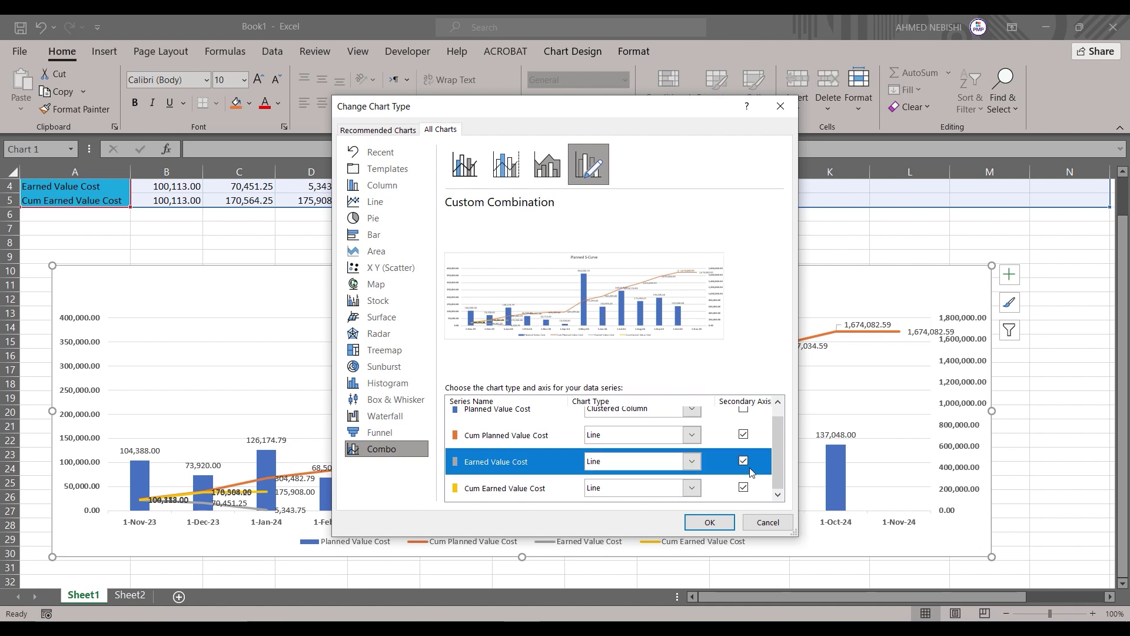
pyautogui.click(744, 464)
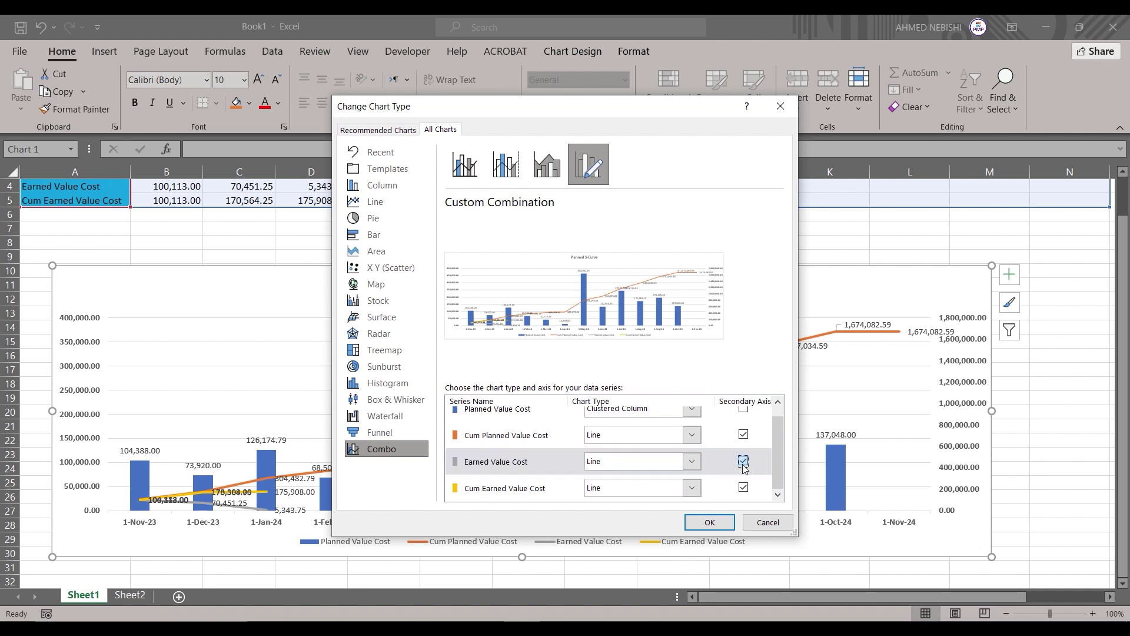
pyautogui.click(687, 465)
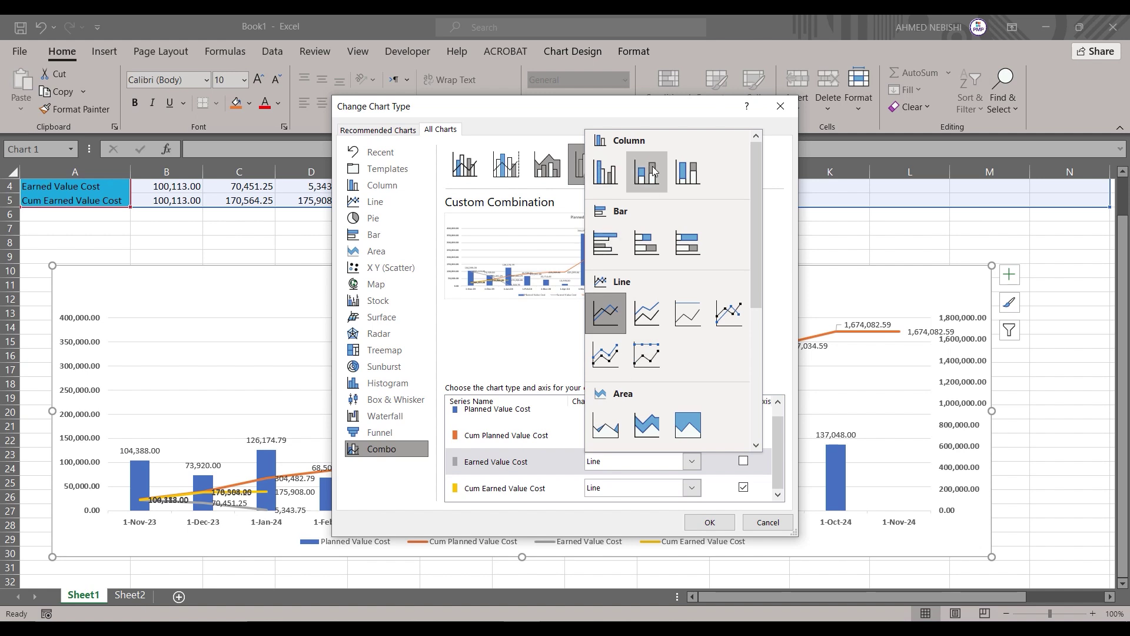
pyautogui.click(606, 172)
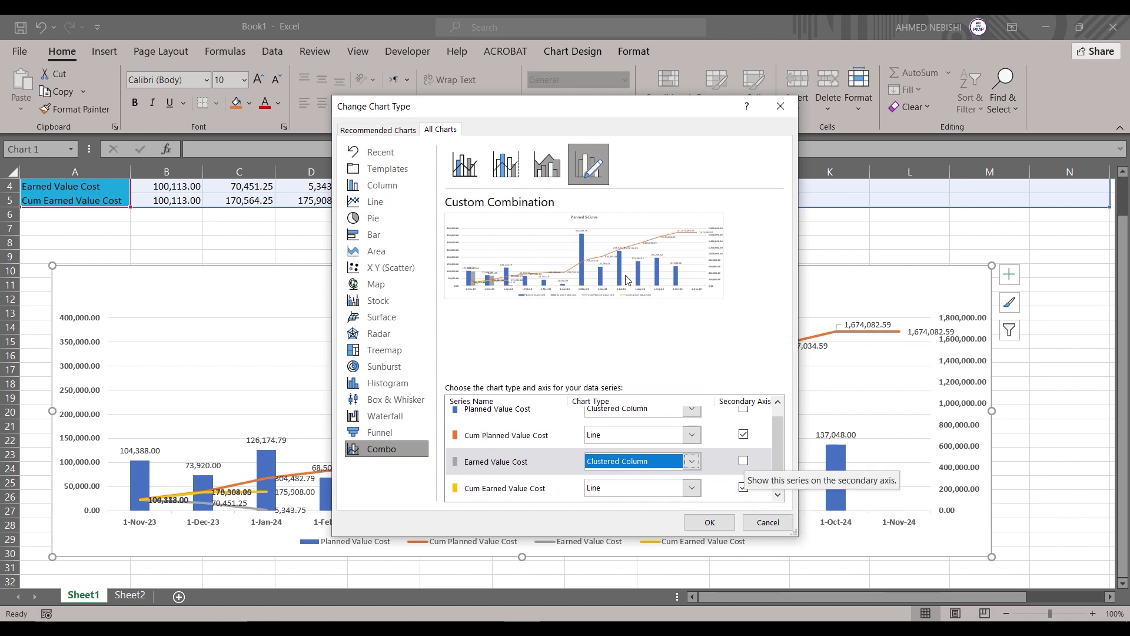
pyautogui.click(707, 522)
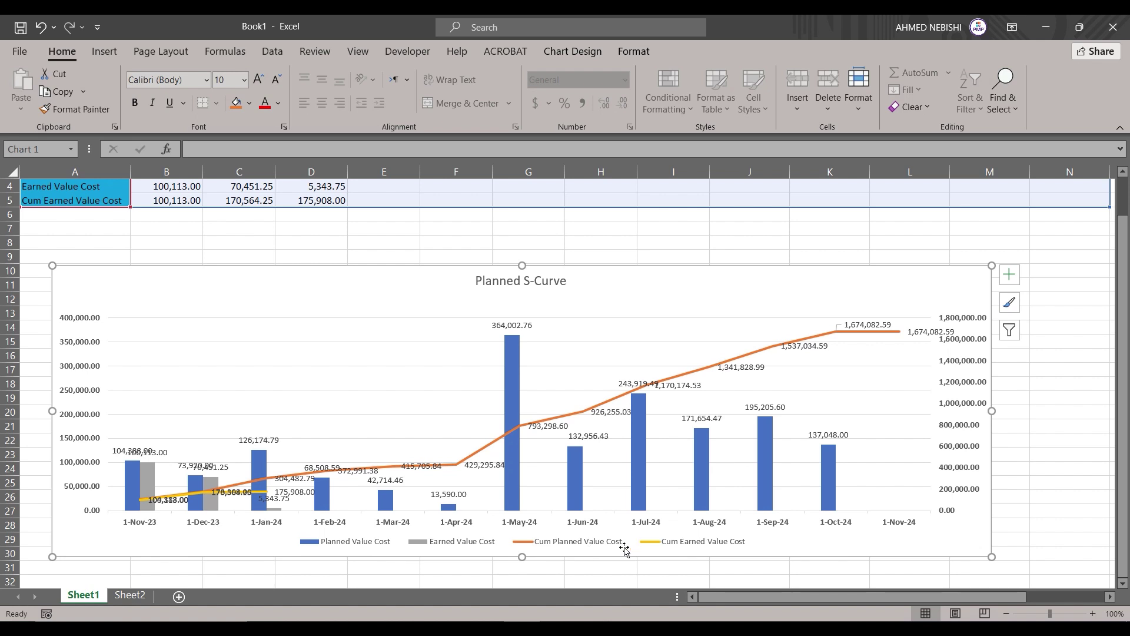
# - Make the chart taller, move it up and right, and outline the Cum Earned Value Cost line black
pyautogui.moveTo(522, 557); pyautogui.dragTo(522, 577)
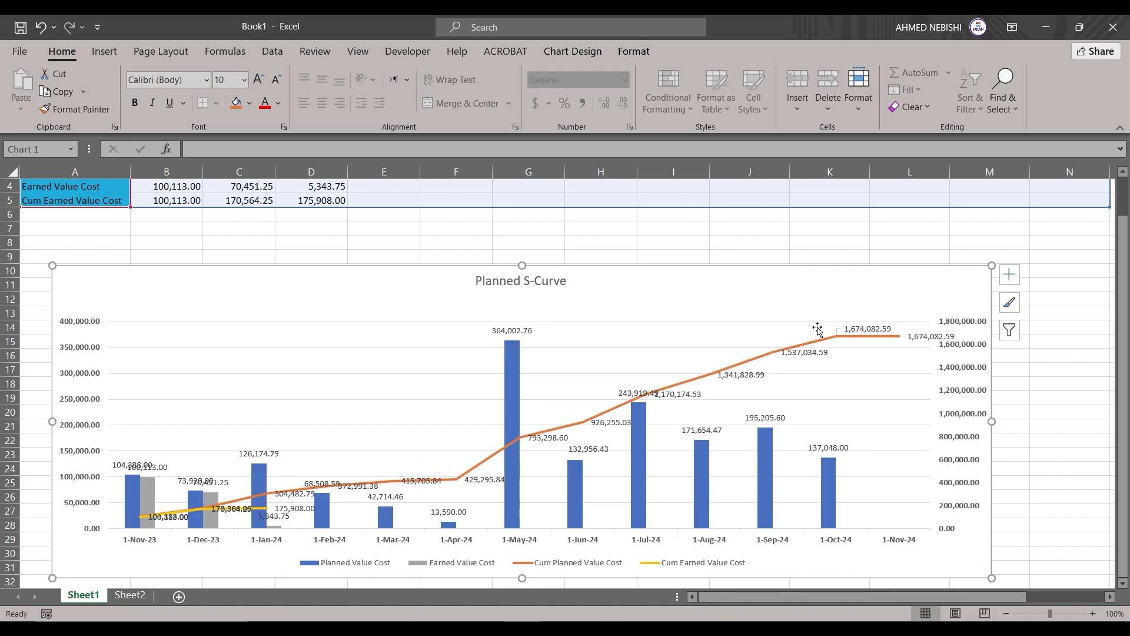
pyautogui.moveTo(896, 285); pyautogui.dragTo(964, 251)
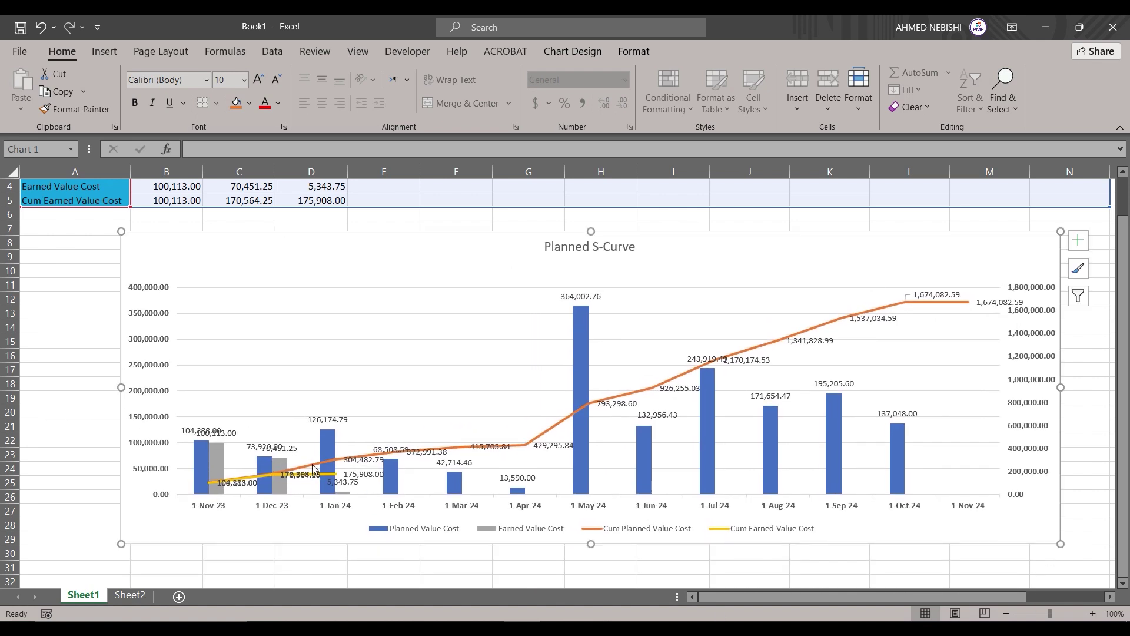
pyautogui.click(333, 475)
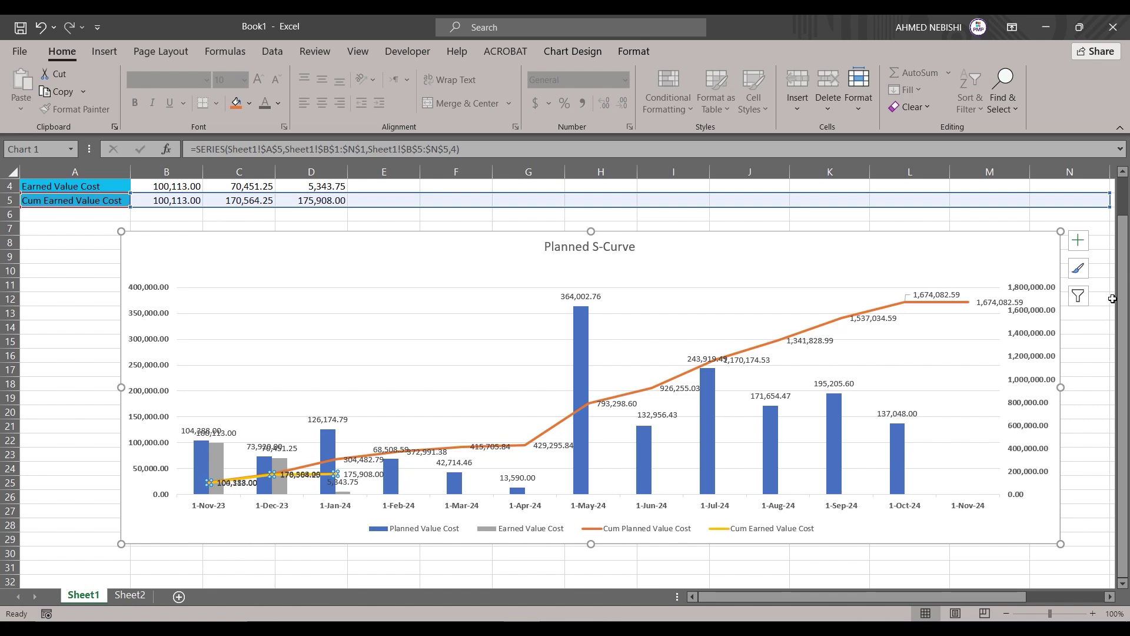
pyautogui.click(1078, 240)
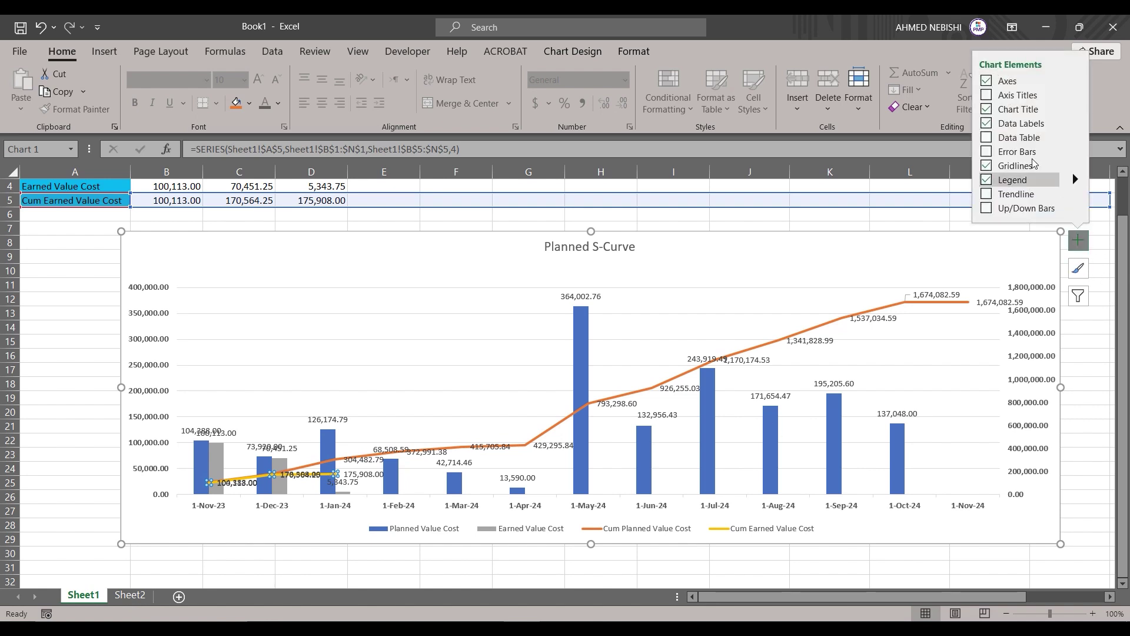
pyautogui.click(628, 53)
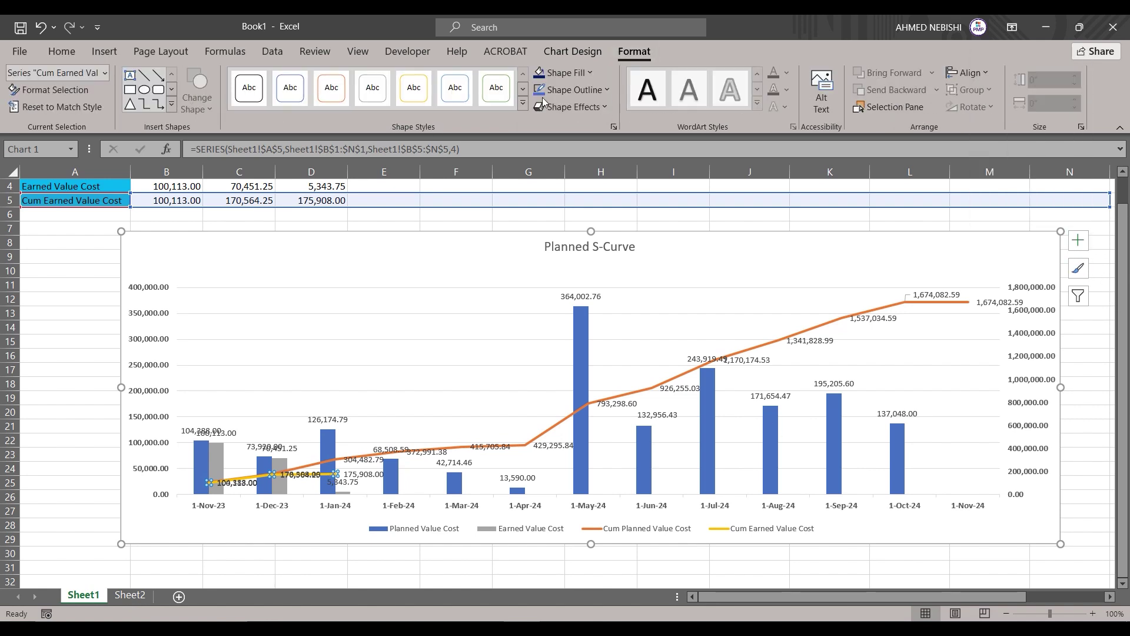
pyautogui.click(588, 75)
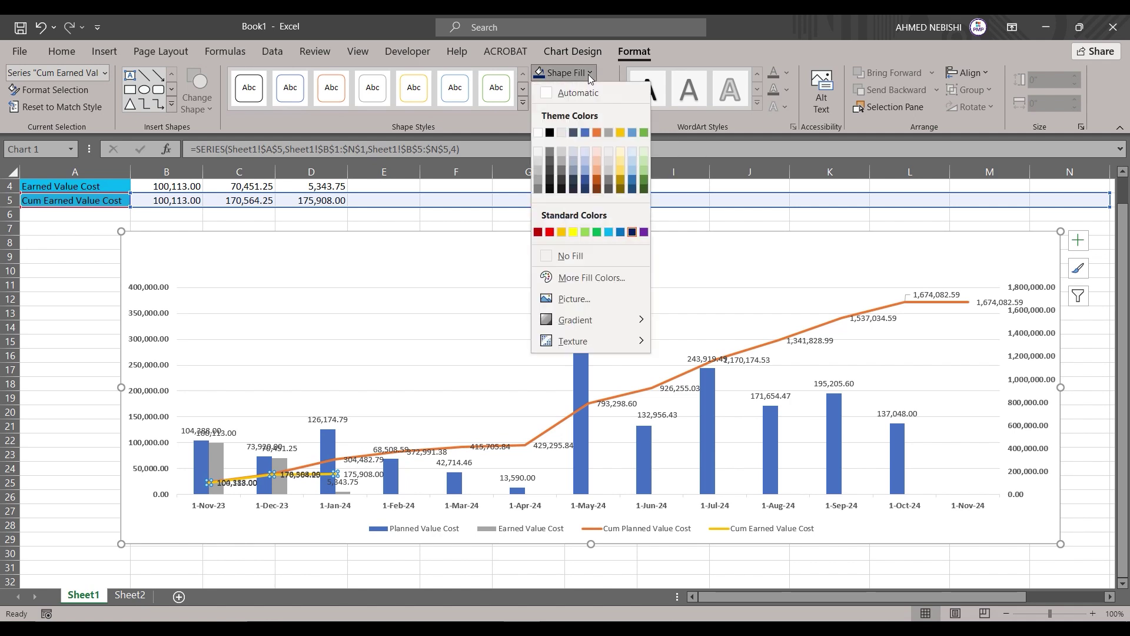
pyautogui.click(576, 133)
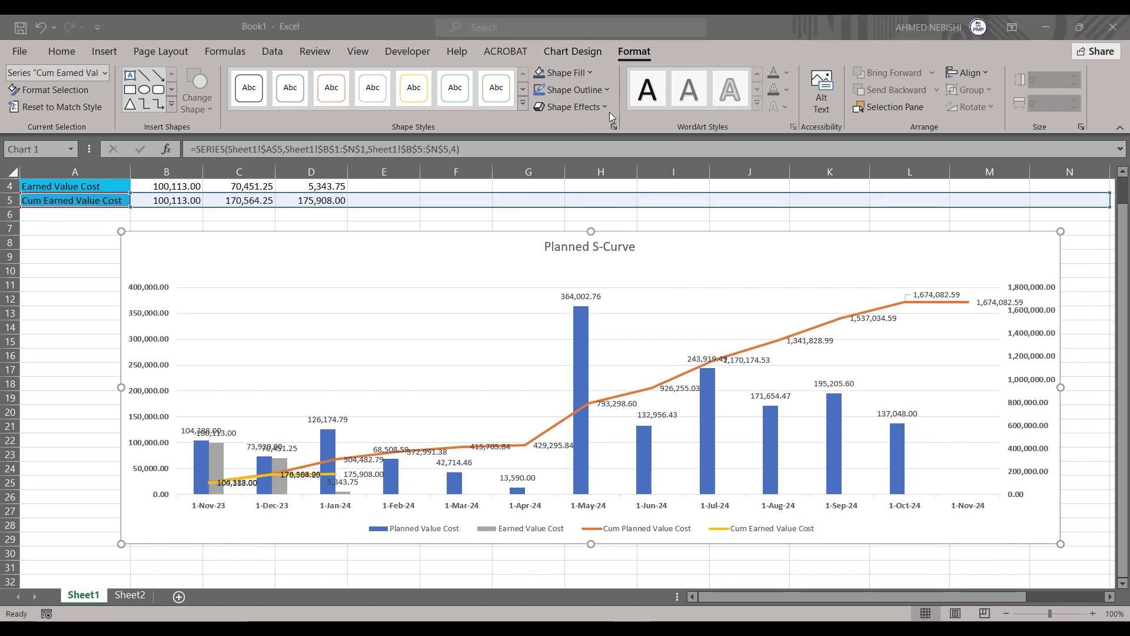
pyautogui.click(606, 89)
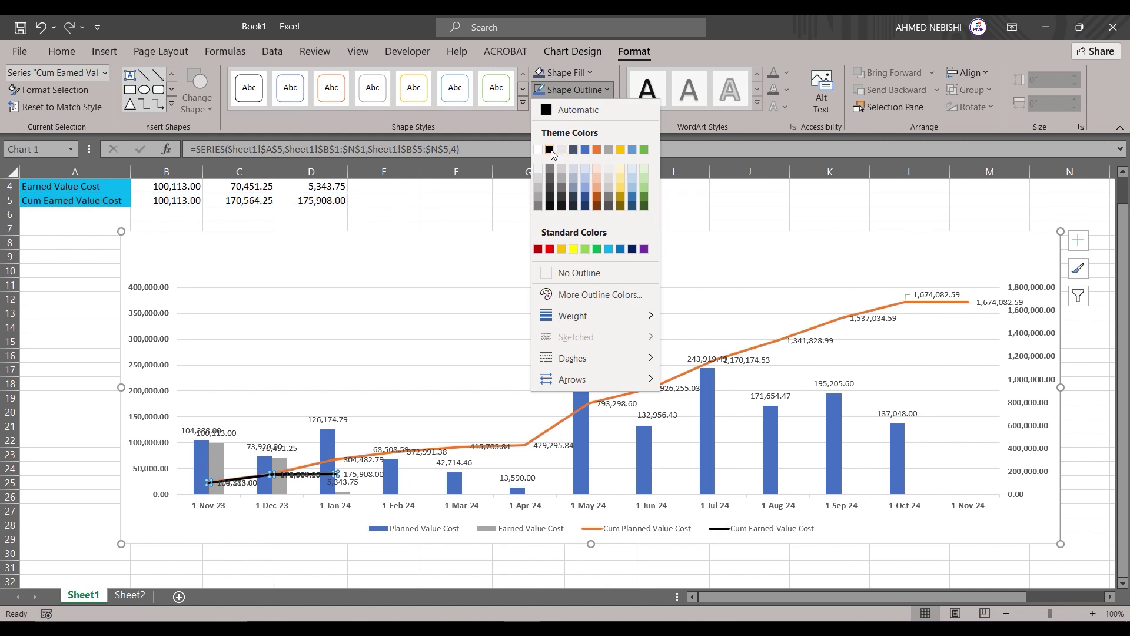
pyautogui.click(620, 150)
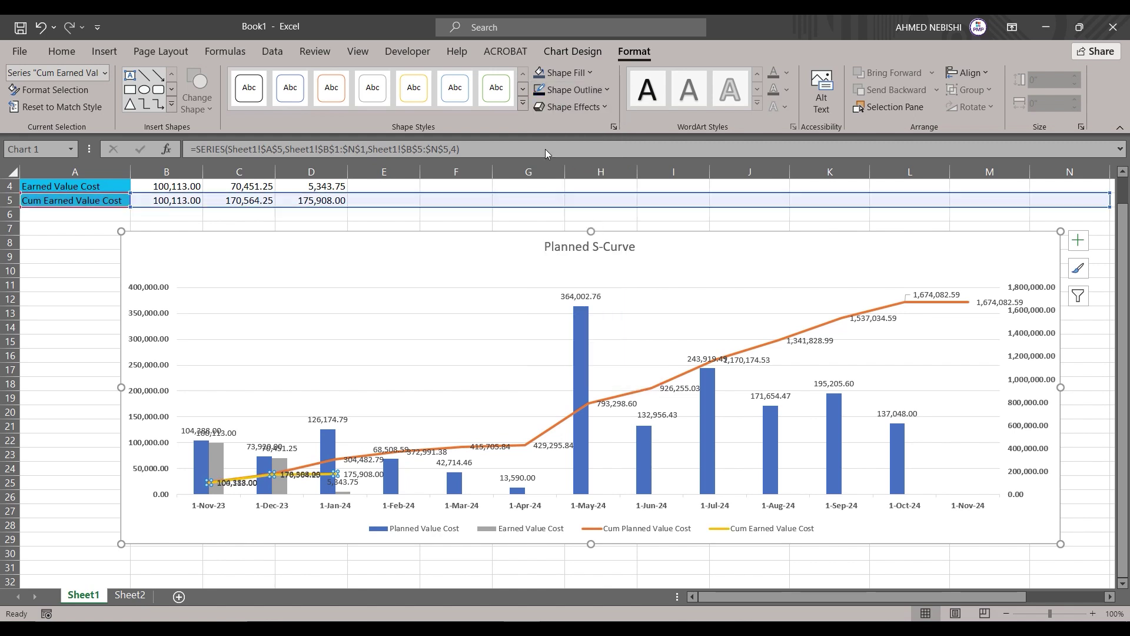
pyautogui.click(306, 484)
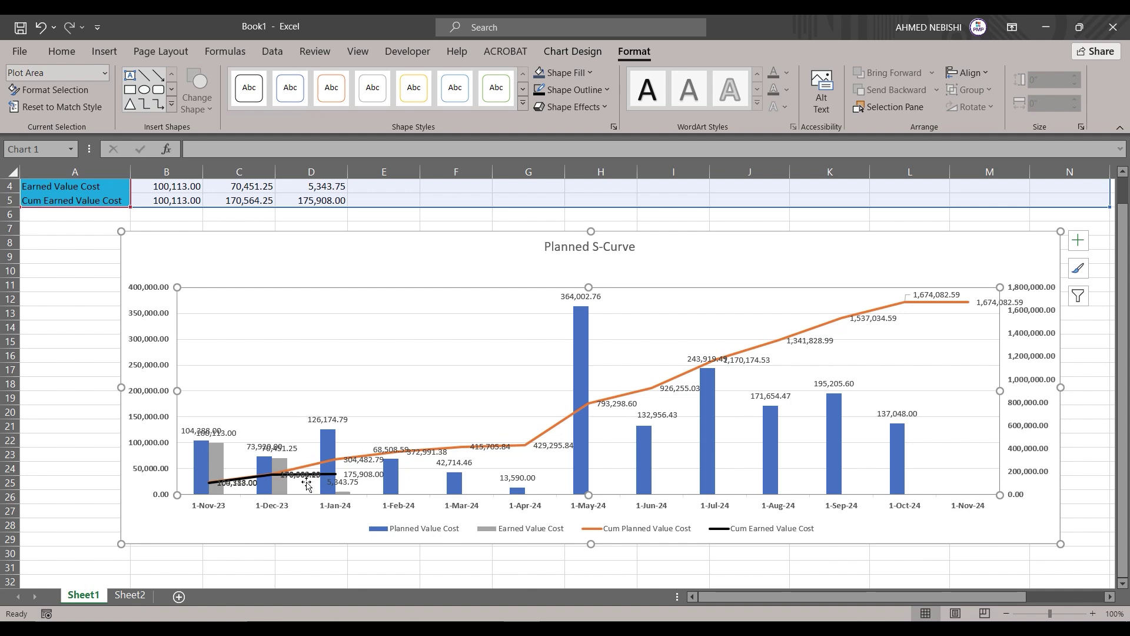
# - Remove the data labels from the Cum Earned Value Cost line
pyautogui.click(335, 480)
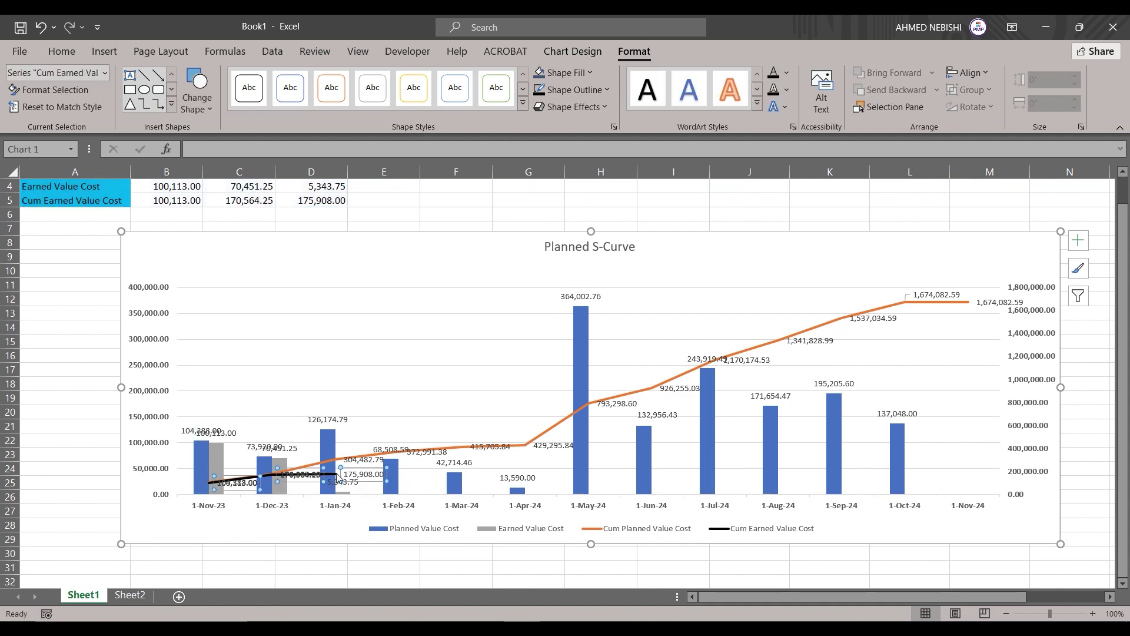
pyautogui.click(336, 476)
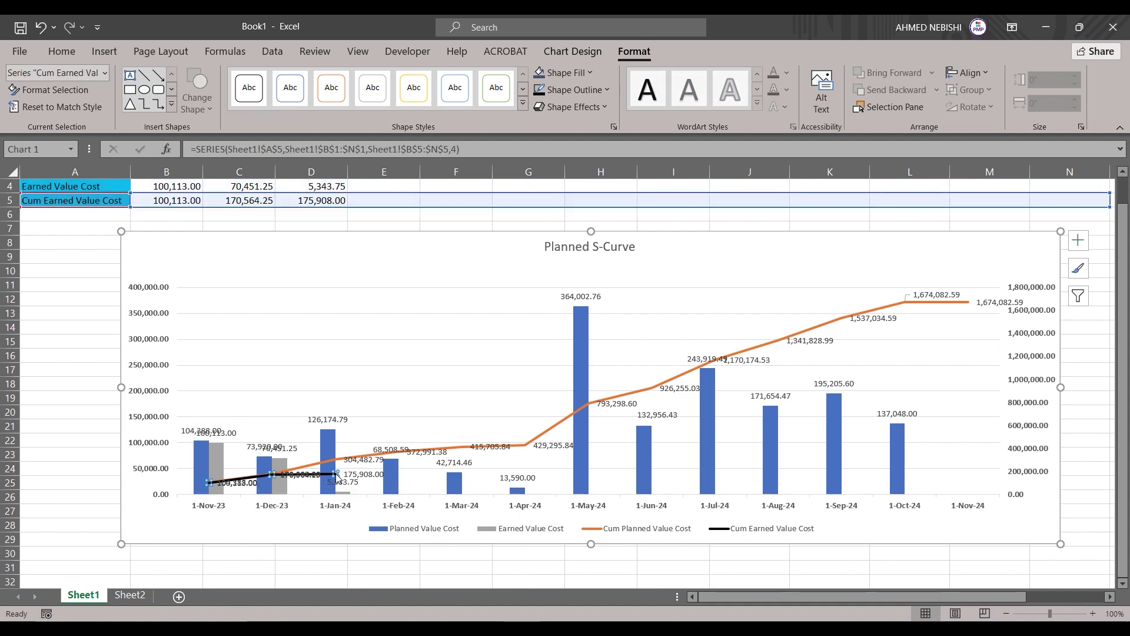
pyautogui.click(1078, 240)
pyautogui.click(992, 124)
pyautogui.click(103, 305)
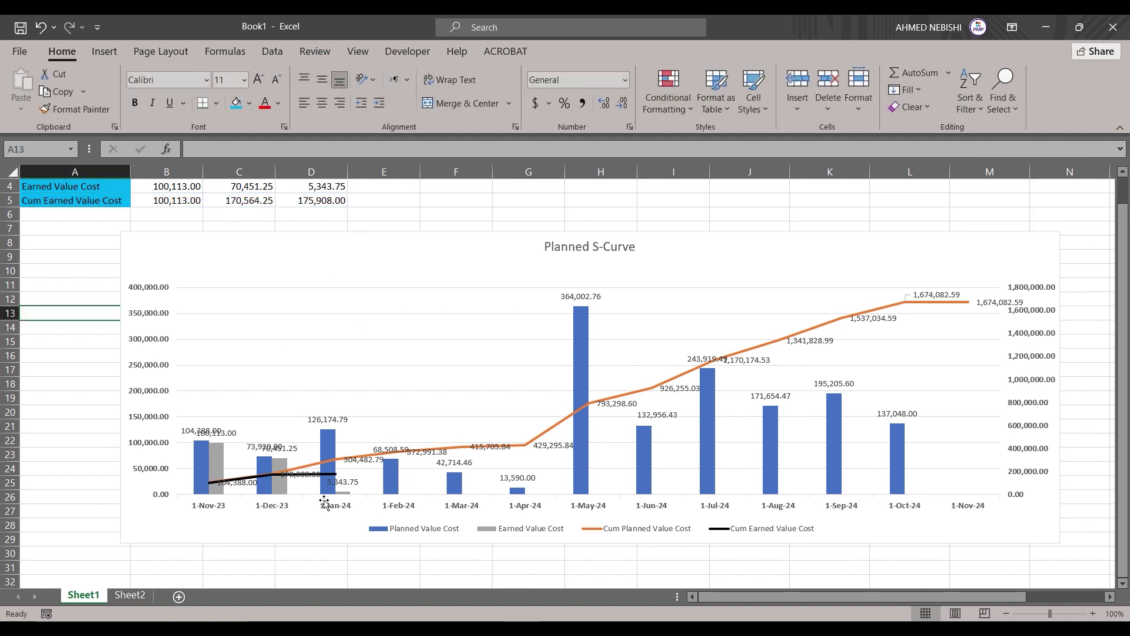
# - Drag the chart's lower-left corner outward to enlarge it, then check its series and labels
pyautogui.click(315, 345)
pyautogui.moveTo(122, 543); pyautogui.dragTo(65, 563)
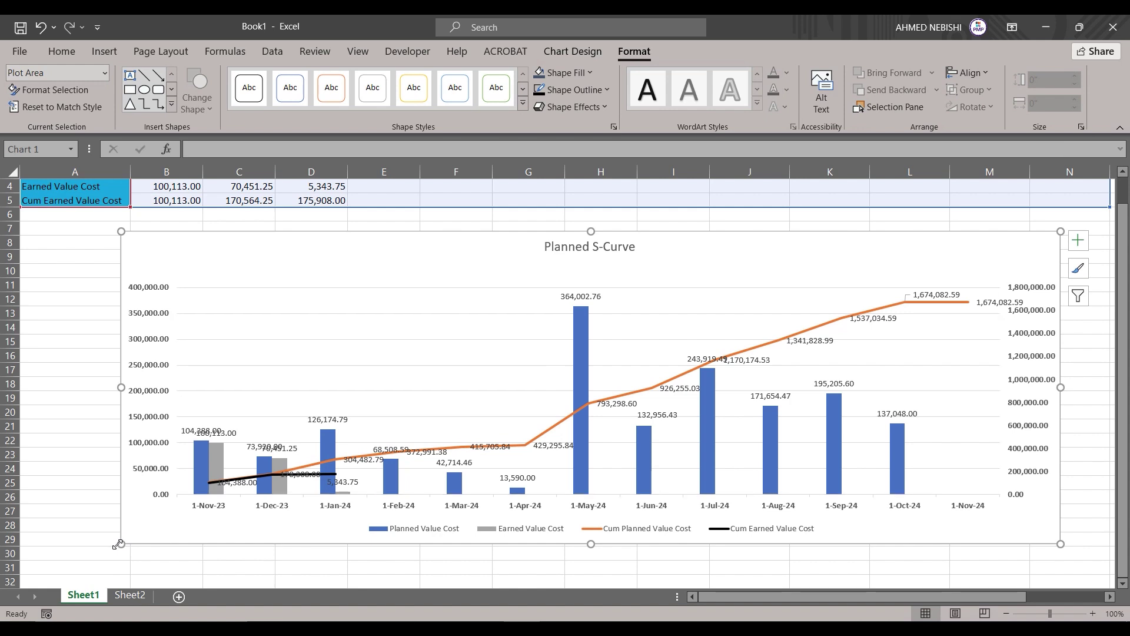
pyautogui.click(430, 374)
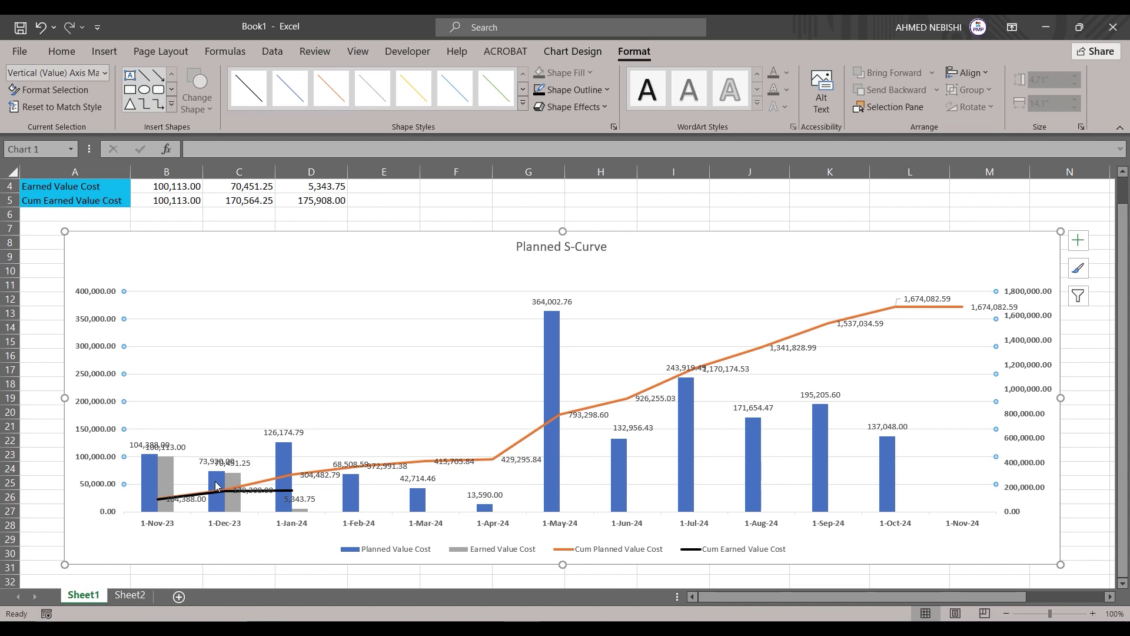
pyautogui.click(342, 469)
pyautogui.click(265, 486)
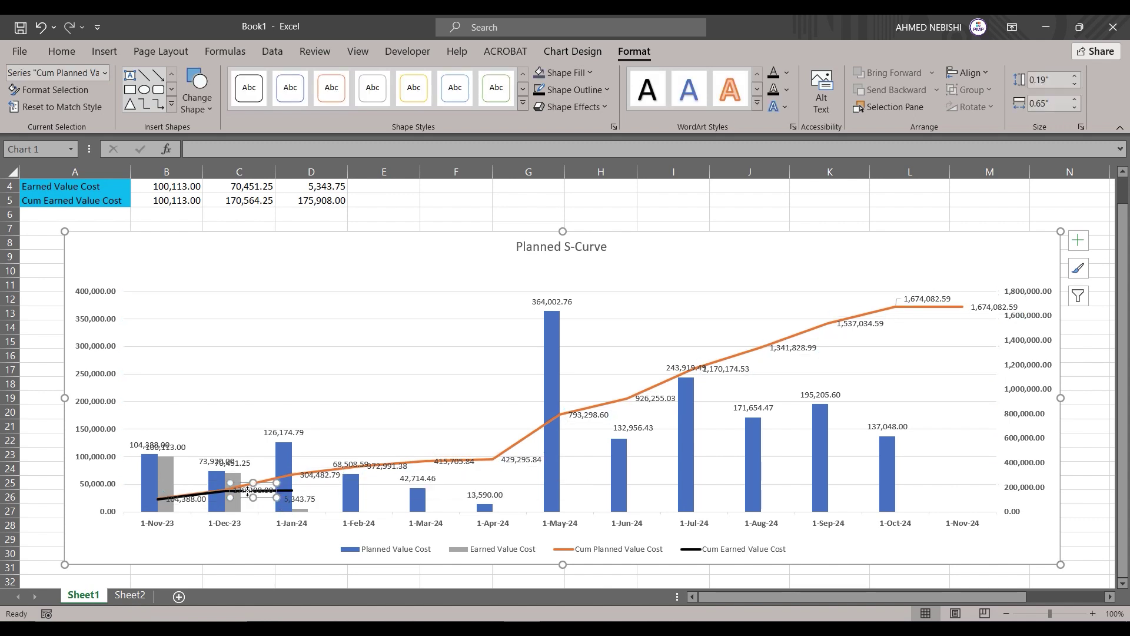
pyautogui.click(291, 492)
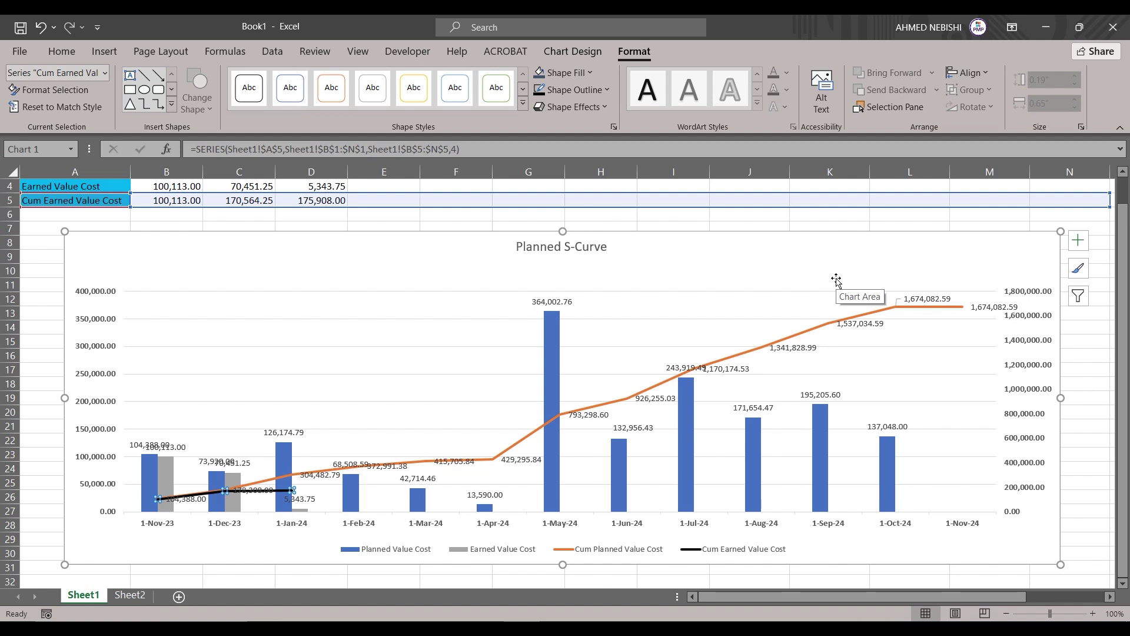
pyautogui.click(839, 292)
pyautogui.click(1078, 240)
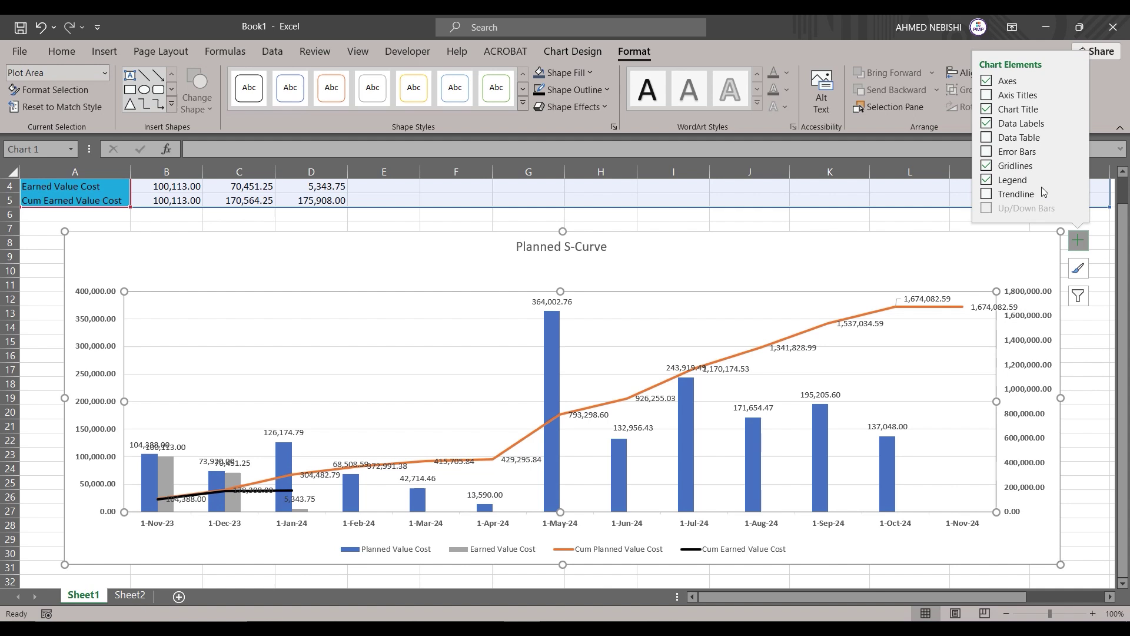
# - Turn off Data Labels for the whole chart, leaving columns and lines unlabelled
pyautogui.click(987, 123)
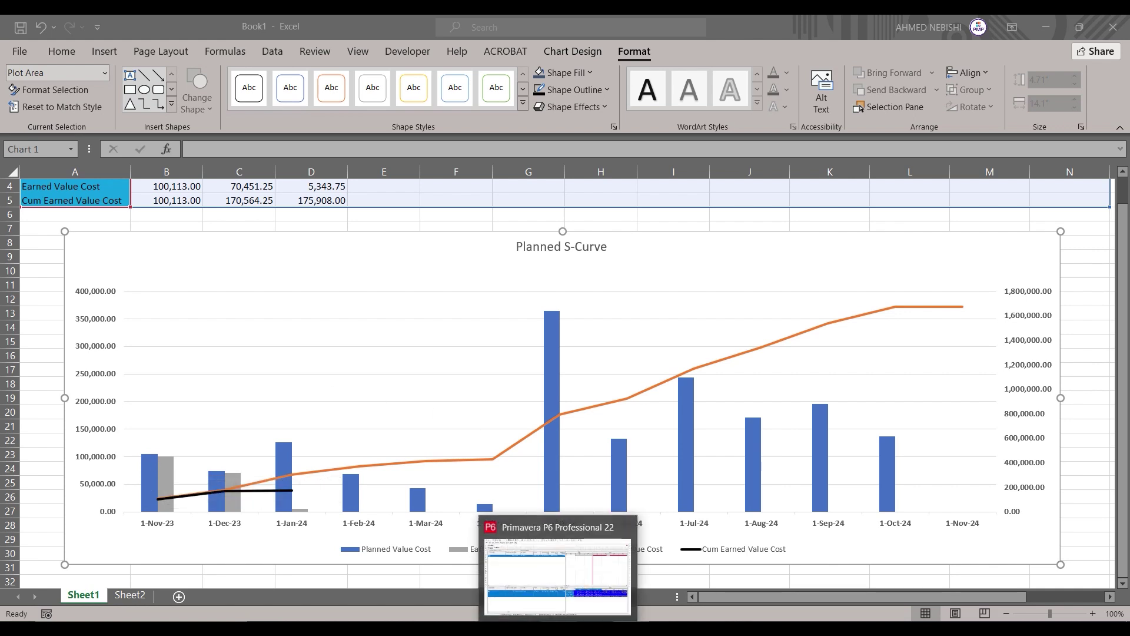
pyautogui.click(557, 589)
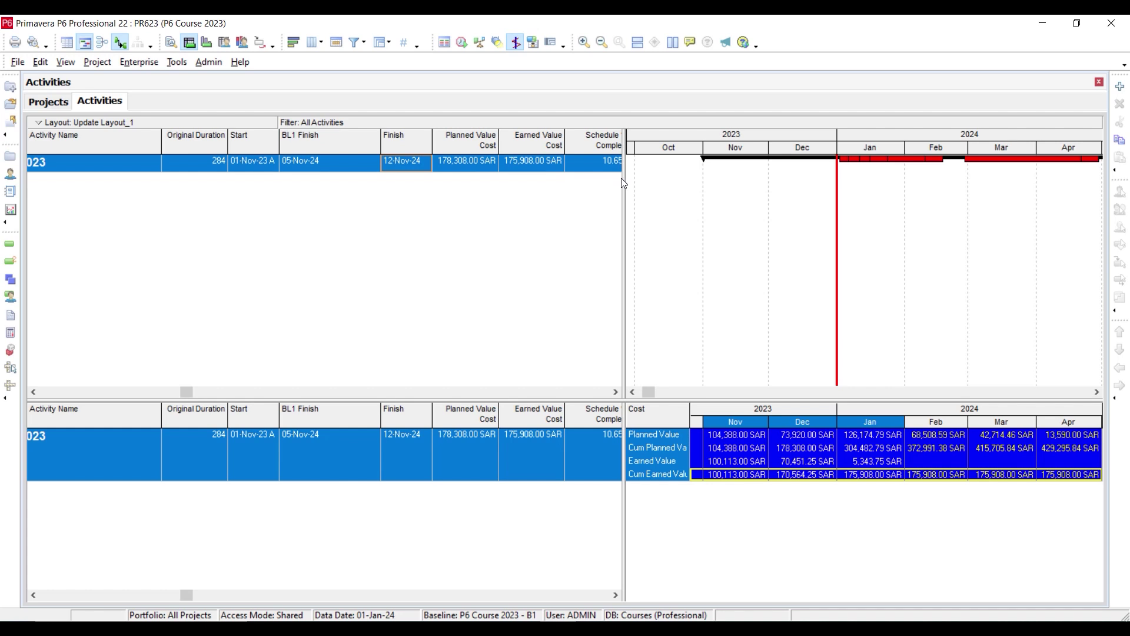
# - Widen the P6 activity table to reveal the Performance % Complete, BL1 variance and budget columns
pyautogui.moveTo(626, 180); pyautogui.dragTo(928, 180)
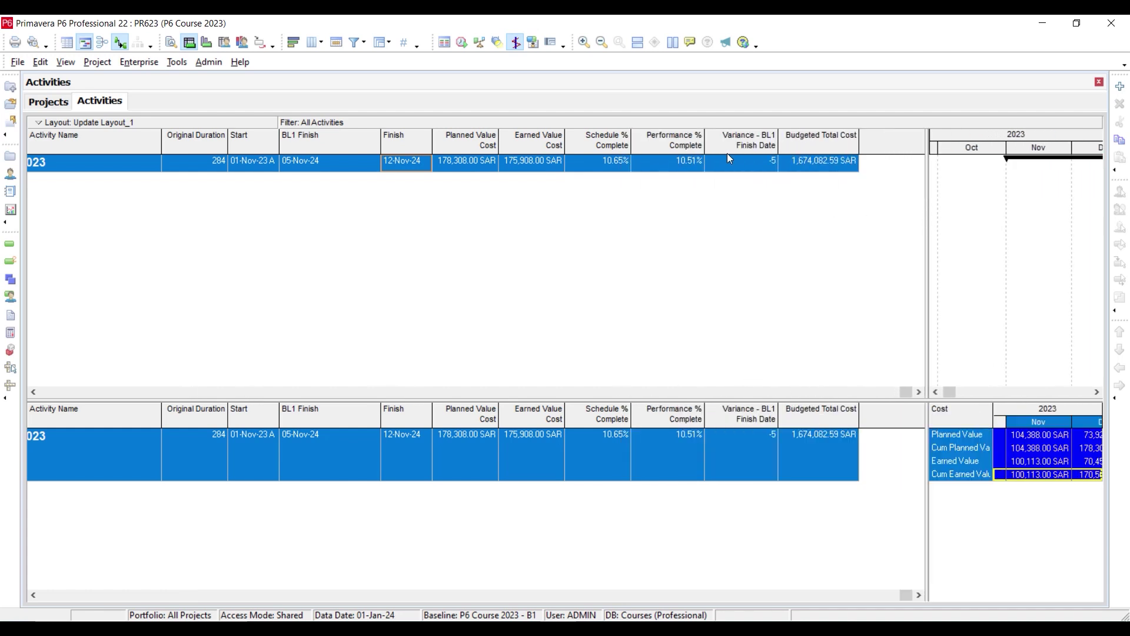